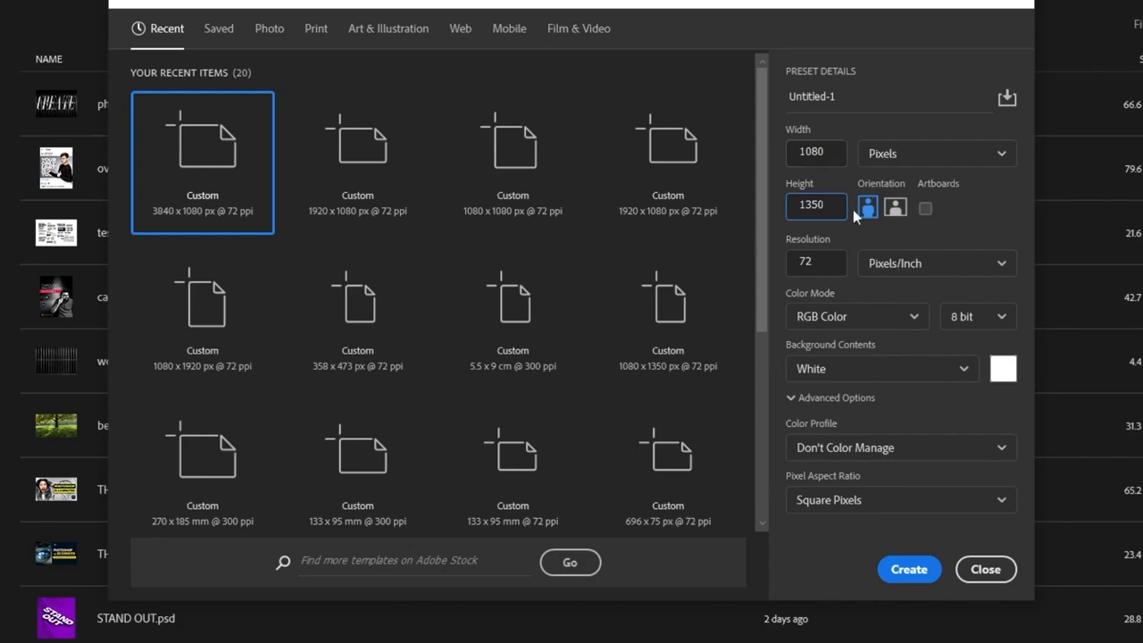
# Create a 1080 × 1350 px document at 72 ppi and place the Instagram post screenshot from the freepik folder in it.
pyautogui.click(910, 569)
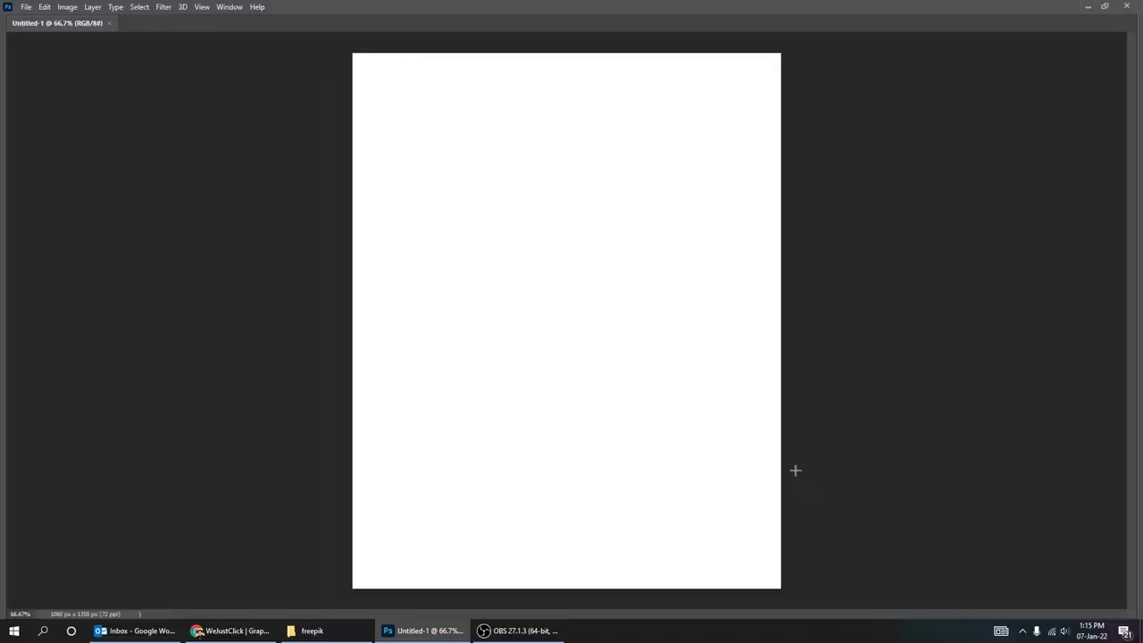
pyautogui.click(312, 630)
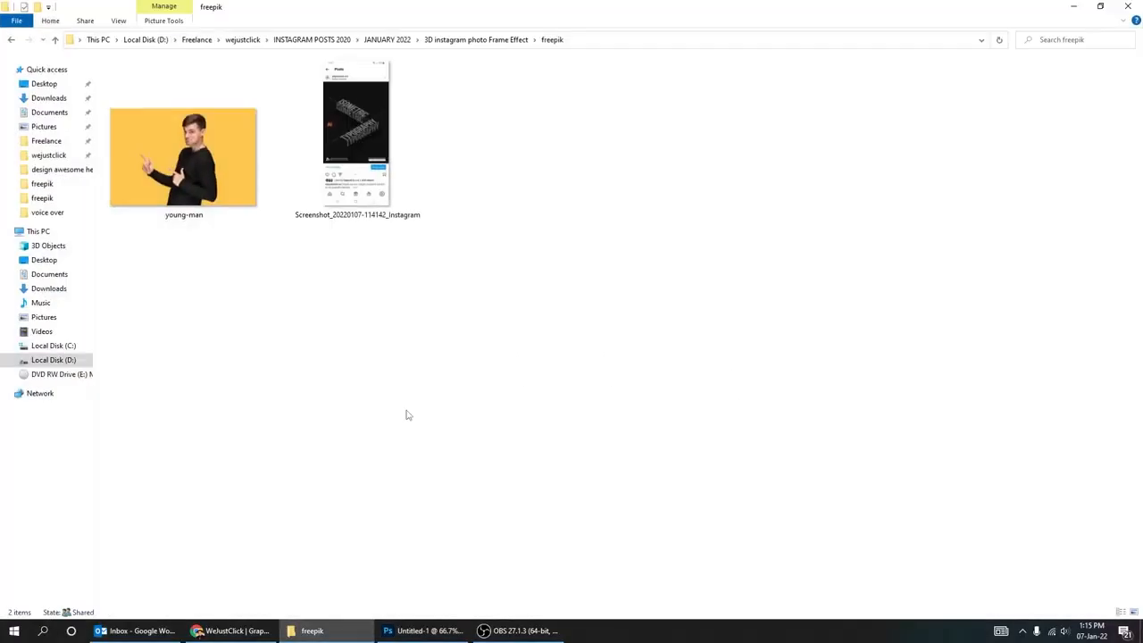
pyautogui.moveTo(356, 134); pyautogui.dragTo(557, 395)
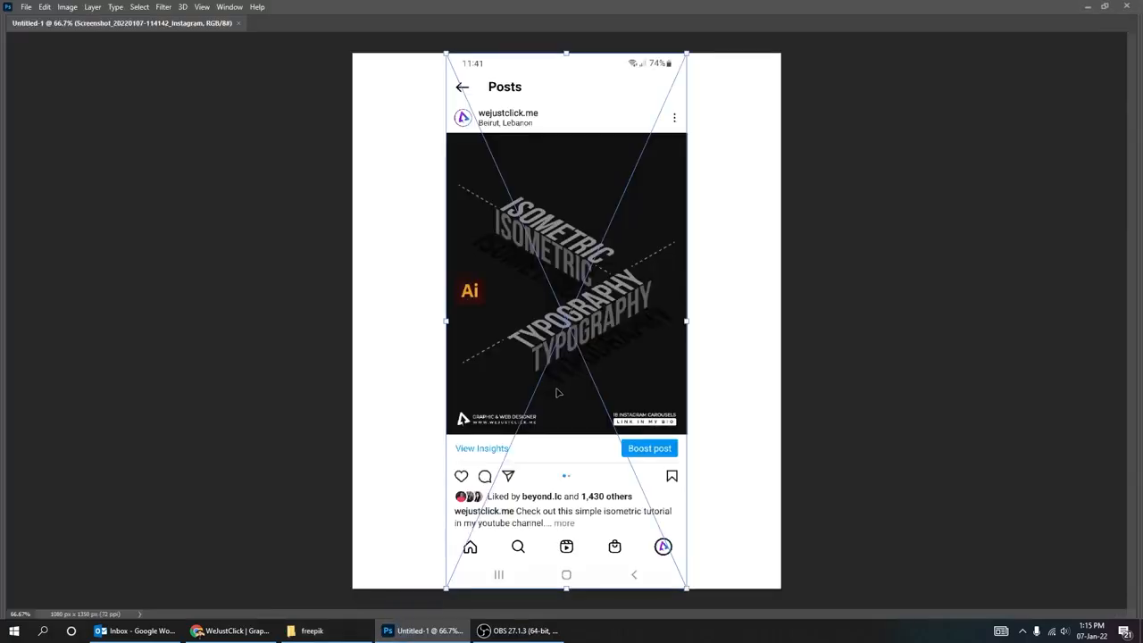
# Enlarge the placed screenshot to the full canvas width and shift it to show the post's action icons and caption.
pyautogui.hotkey('ctrl', '-')
pyautogui.moveTo(626, 453); pyautogui.dragTo(734, 535)
pyautogui.press('Return')
pyautogui.moveTo(619, 459); pyautogui.dragTo(614, 415)
pyautogui.hotkey('ctrl', '+')
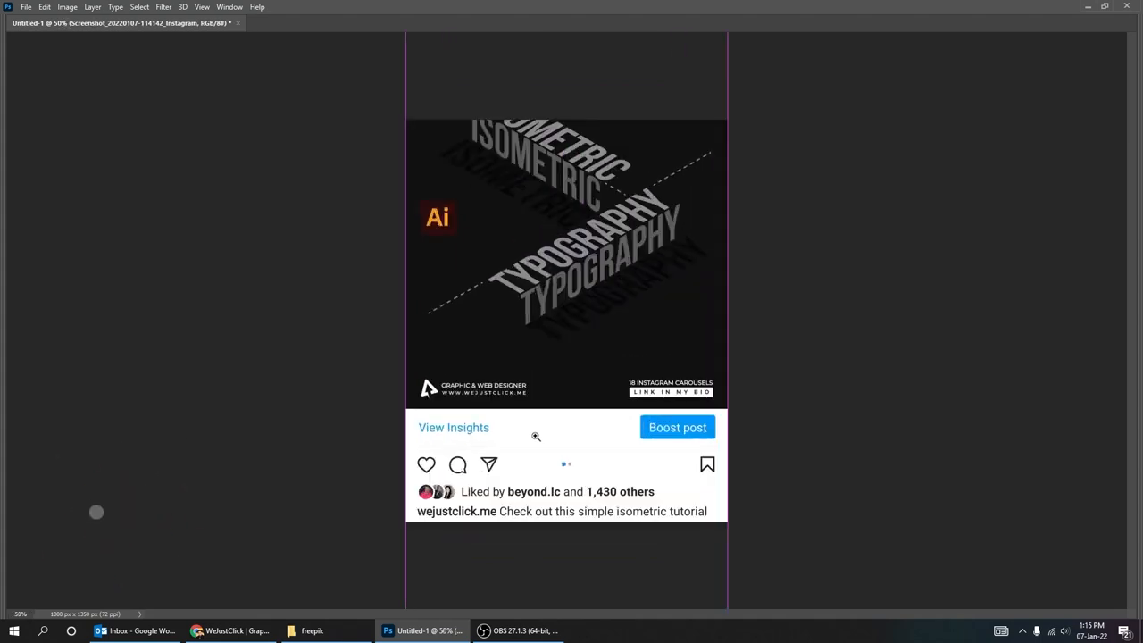
# Duplicate the screenshot layer, hide the copy and select the original screenshot layer.
pyautogui.press('Tab')
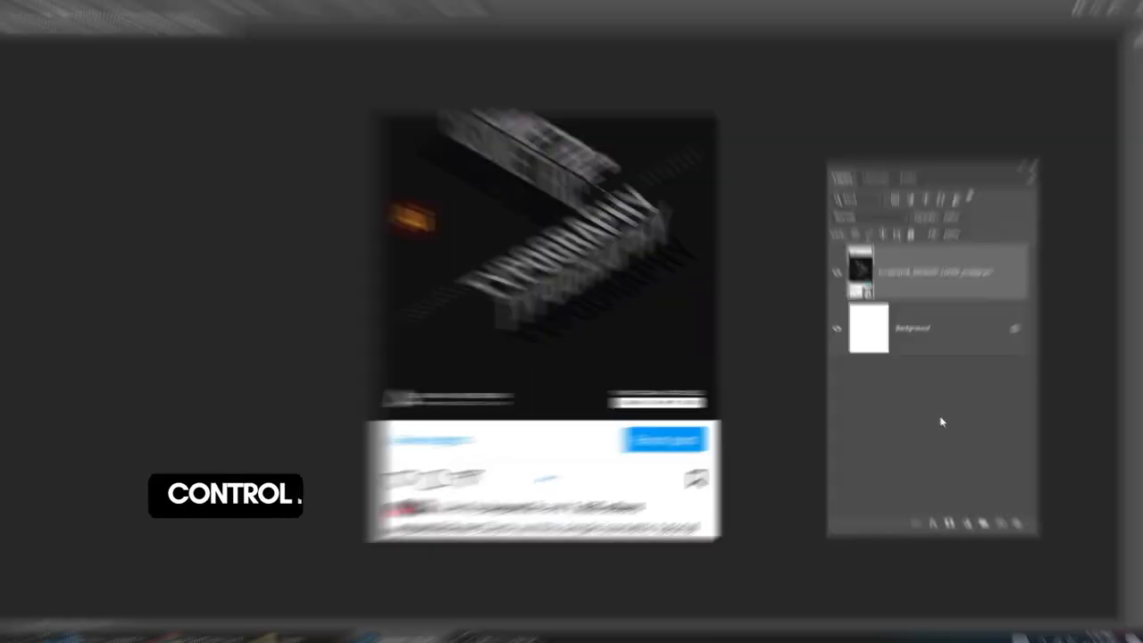
pyautogui.hotkey('ctrl', 'j')
pyautogui.click(814, 228)
pyautogui.click(929, 304)
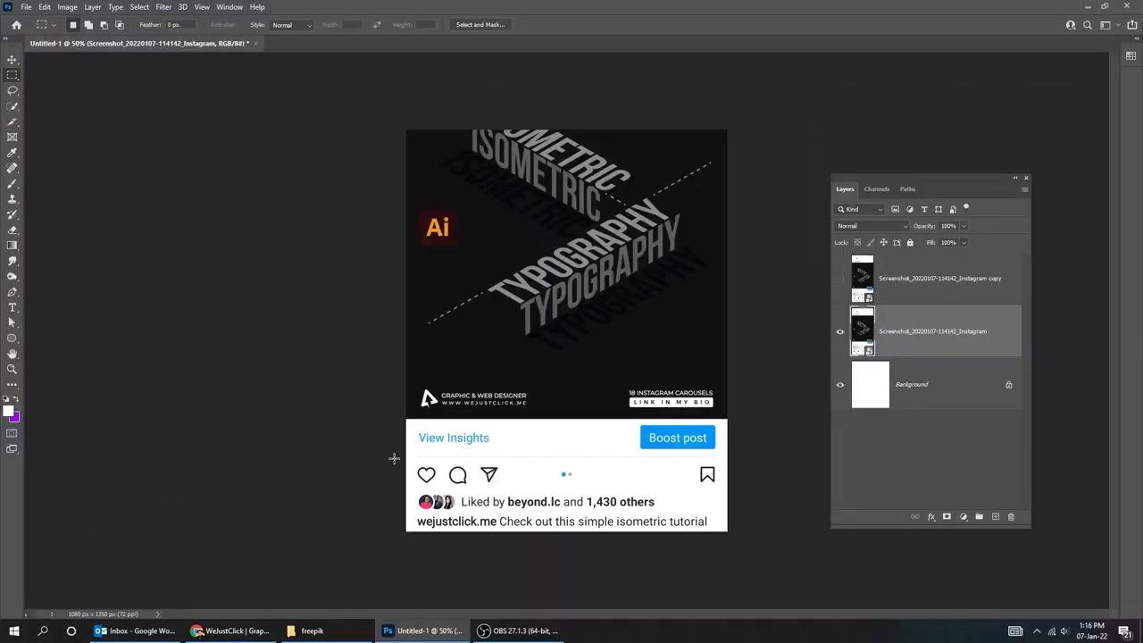
# Mask the original screenshot to the area with the action icons, likes and caption, and hide the Background layer.
pyautogui.moveTo(402, 454); pyautogui.dragTo(770, 600)
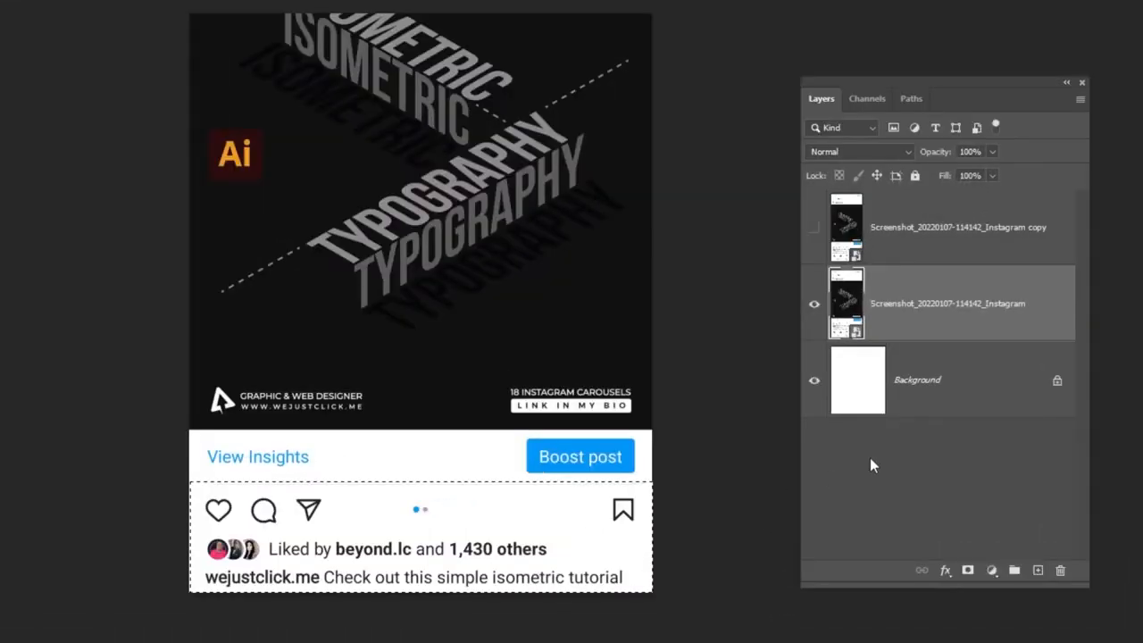
pyautogui.click(946, 516)
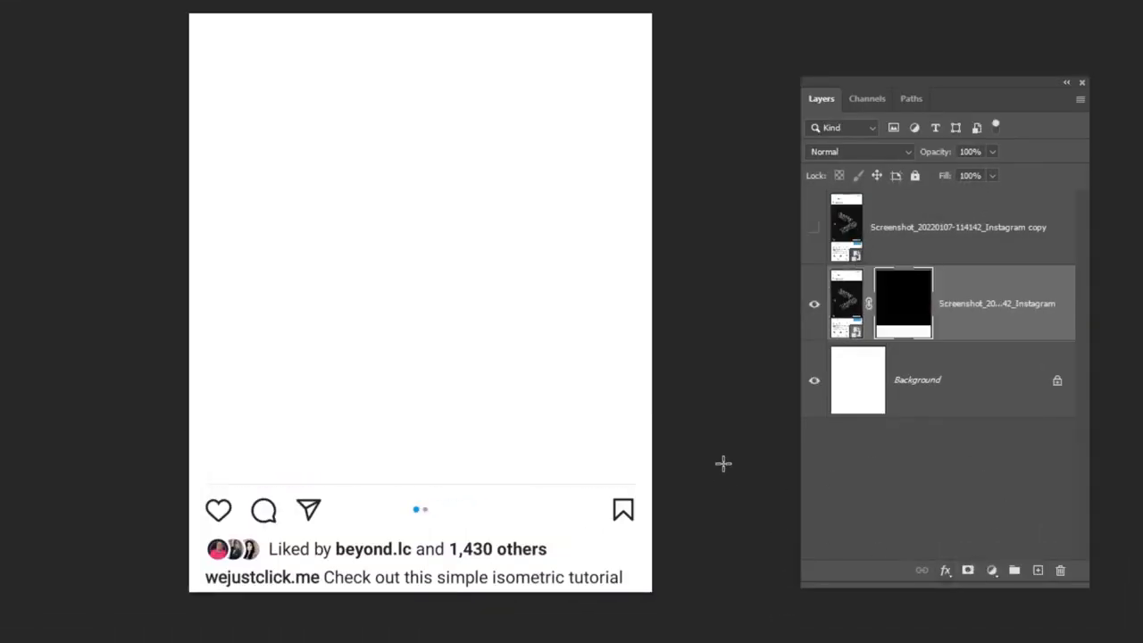
pyautogui.click(814, 382)
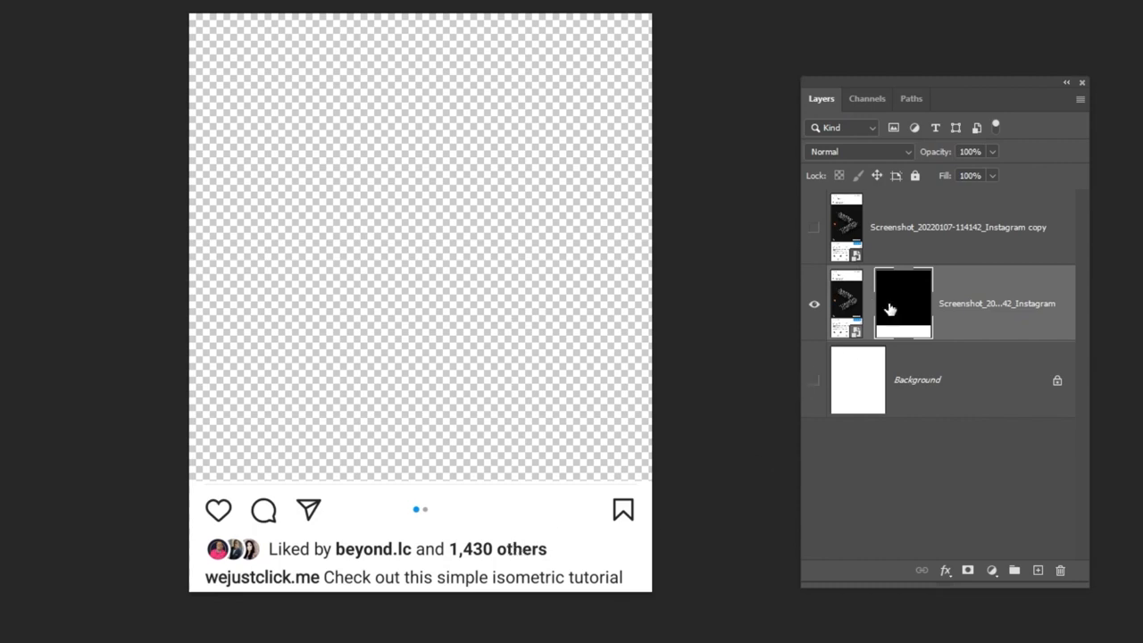
# Transform only the layer mask, lowering its upper edge to trim the strip down to the divider line above the icons.
pyautogui.keyDown('ctrl'); pyautogui.click(440, 481); pyautogui.keyUp('ctrl')
pyautogui.moveTo(440, 487); pyautogui.dragTo(467, 321)
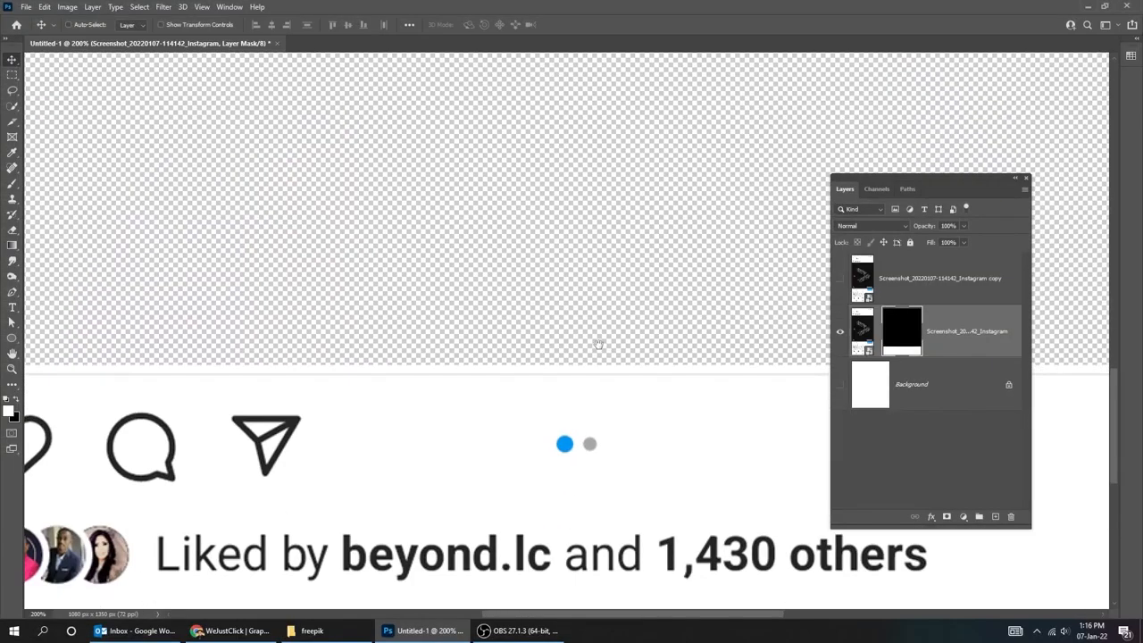
pyautogui.hotkey('ctrl', 't')
pyautogui.moveTo(579, 364); pyautogui.dragTo(583, 373)
pyautogui.press('Return')
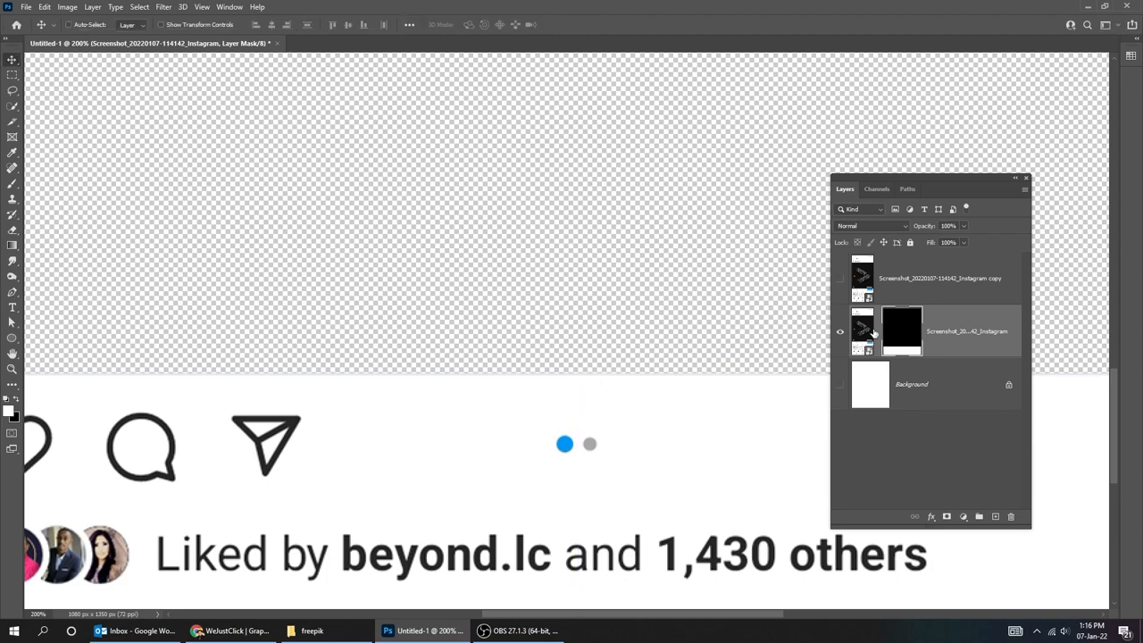
pyautogui.hotkey('ctrl', '-')
pyautogui.hotkey('ctrl', '-')
pyautogui.hotkey('ctrl', '-')
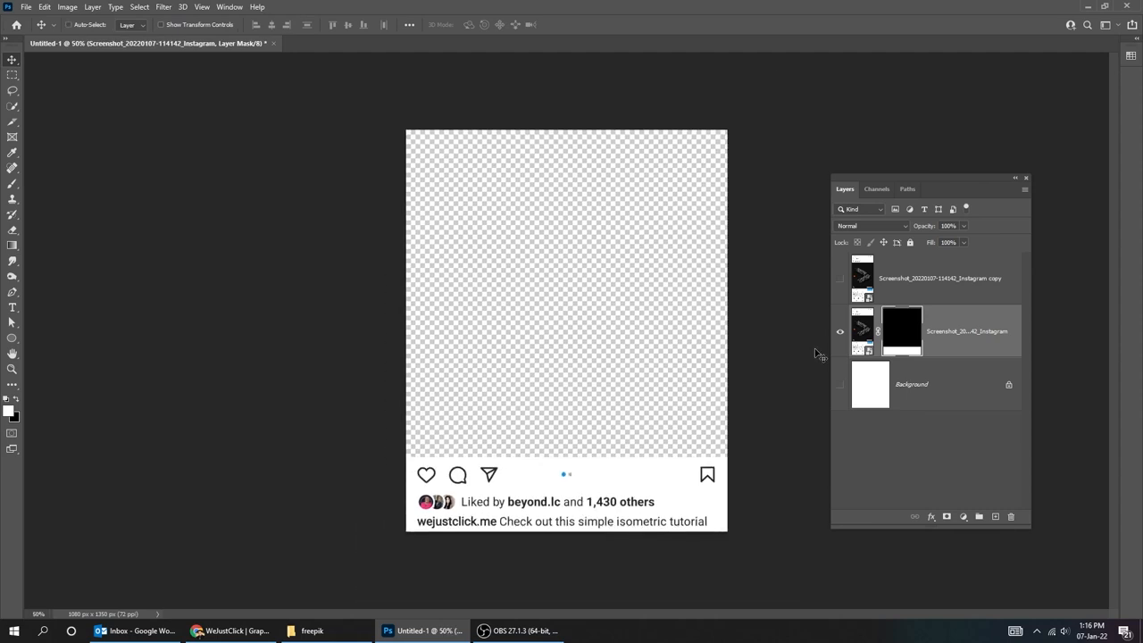
# Show the screenshot copy and move it down until its Posts header and profile row sit at the canvas's upper edge.
pyautogui.click(839, 279)
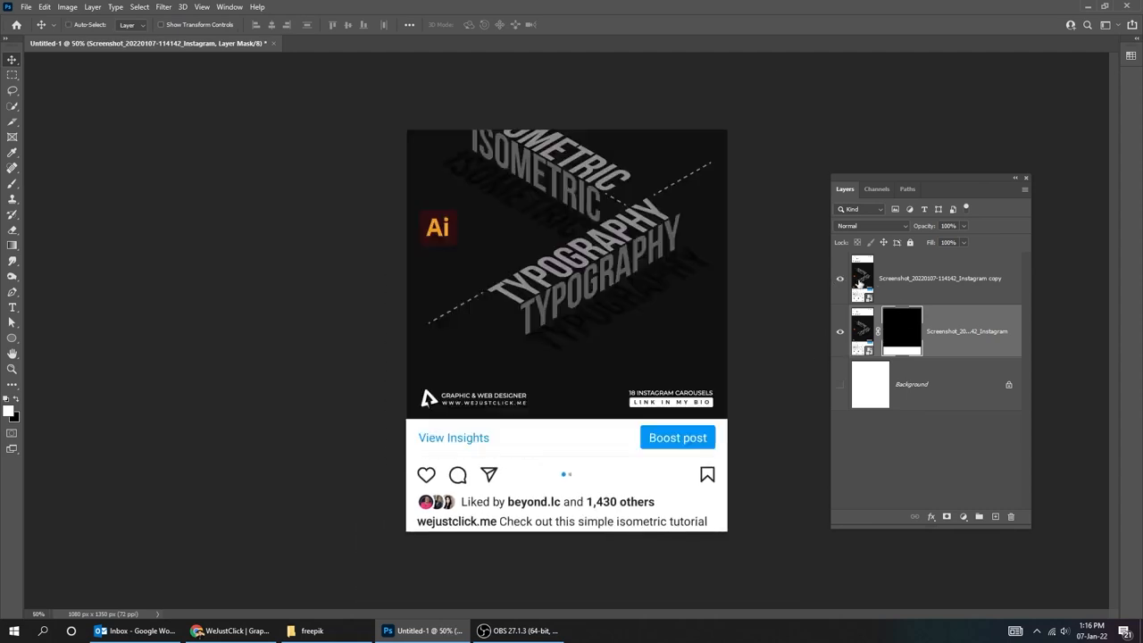
pyautogui.click(936, 285)
pyautogui.moveTo(628, 233); pyautogui.dragTo(630, 374)
pyautogui.moveTo(600, 183); pyautogui.dragTo(594, 234)
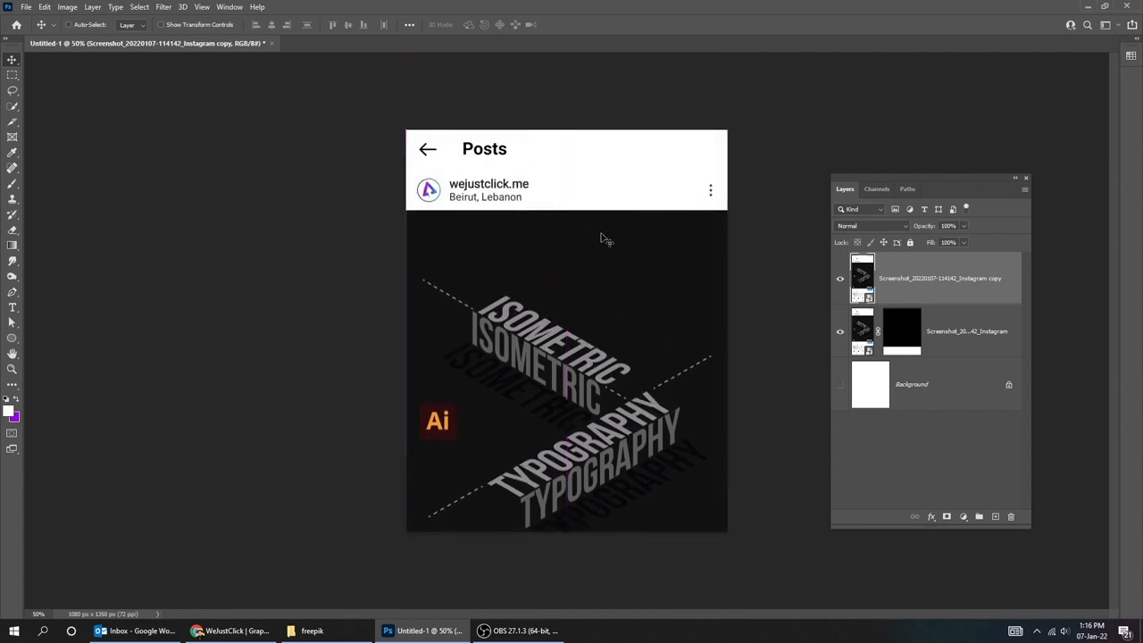
# Select the Posts header and profile row on the screenshot copy and mask the layer to that area.
pyautogui.press('m')
pyautogui.moveTo(407, 130); pyautogui.dragTo(749, 209)
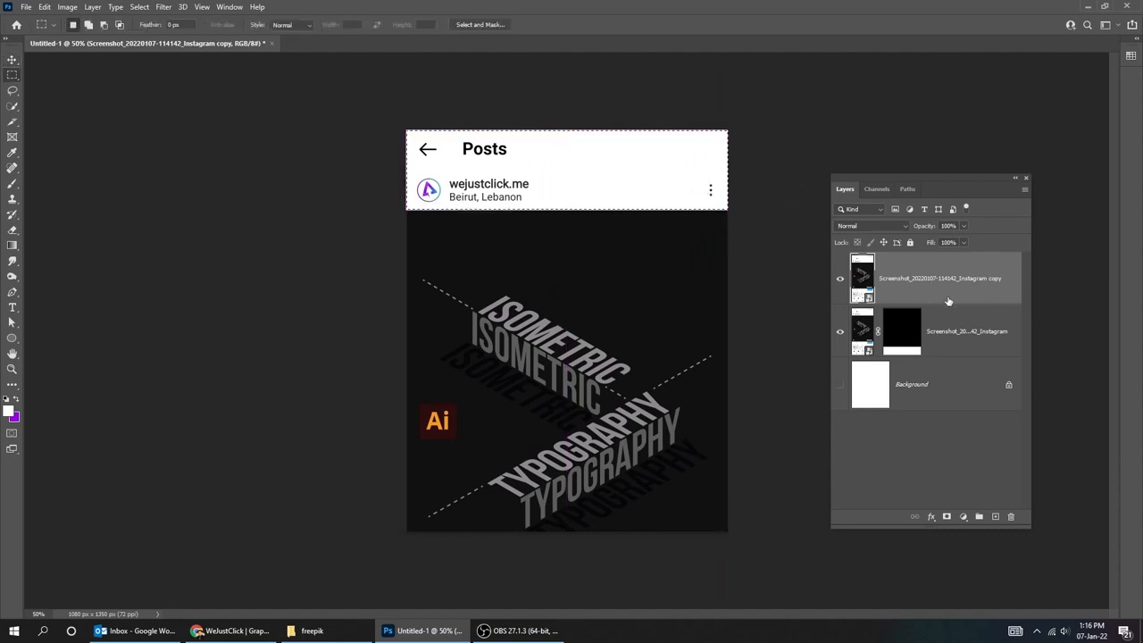
pyautogui.click(946, 517)
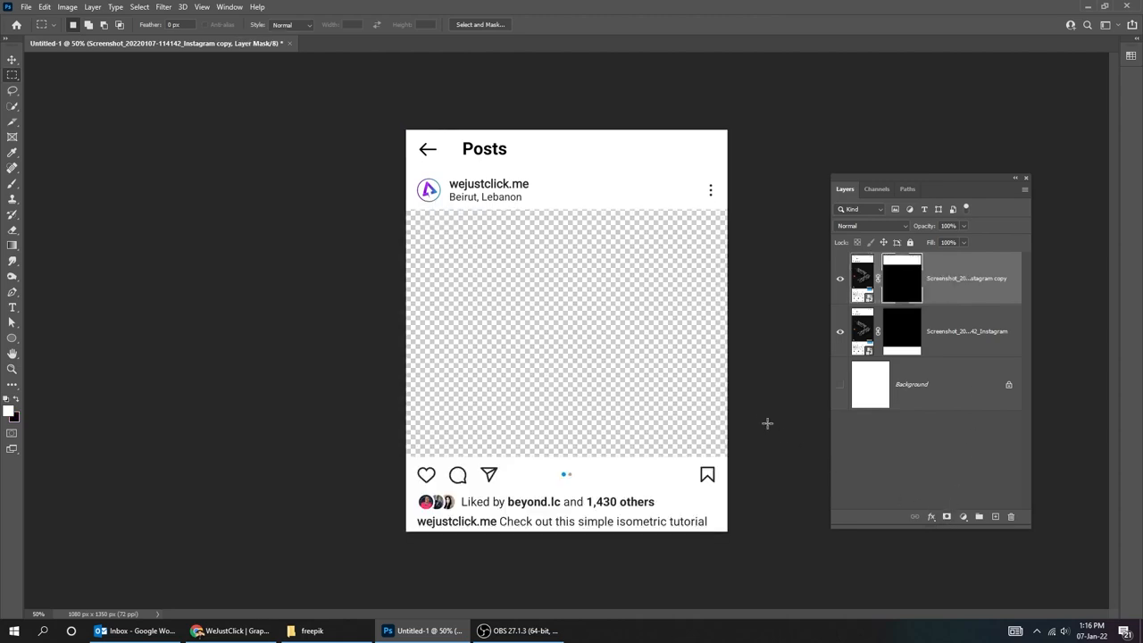
# Add a Solid Color fill layer in #0a0a0a and place it below both screenshot layers.
pyautogui.click(966, 335)
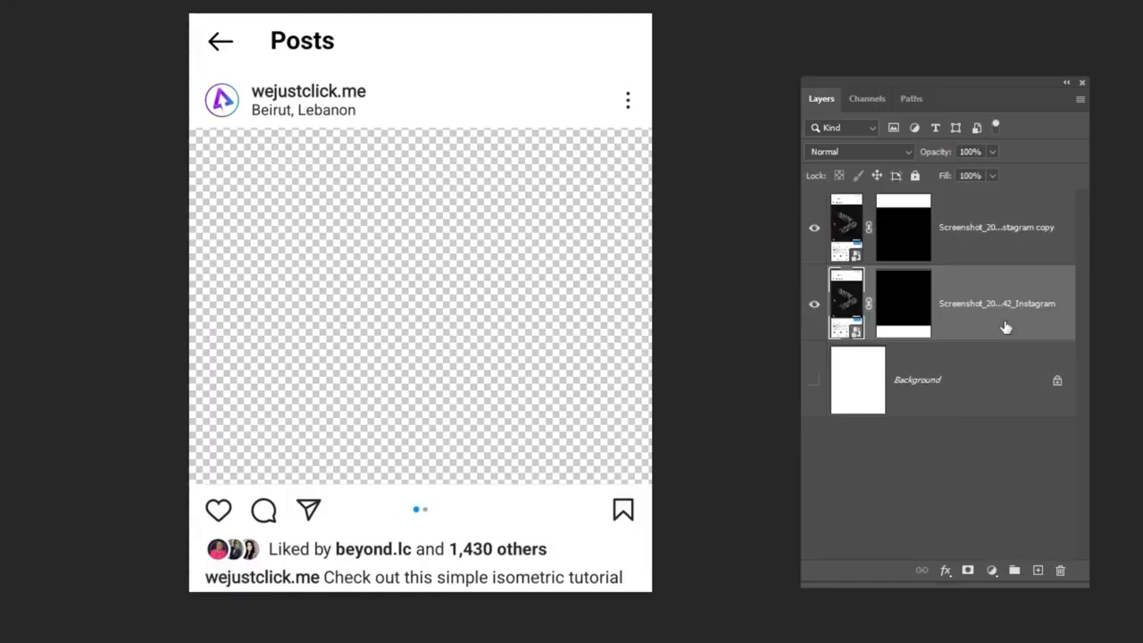
pyautogui.click(991, 572)
pyautogui.click(1018, 271)
pyautogui.moveTo(558, 205); pyautogui.dragTo(494, 281)
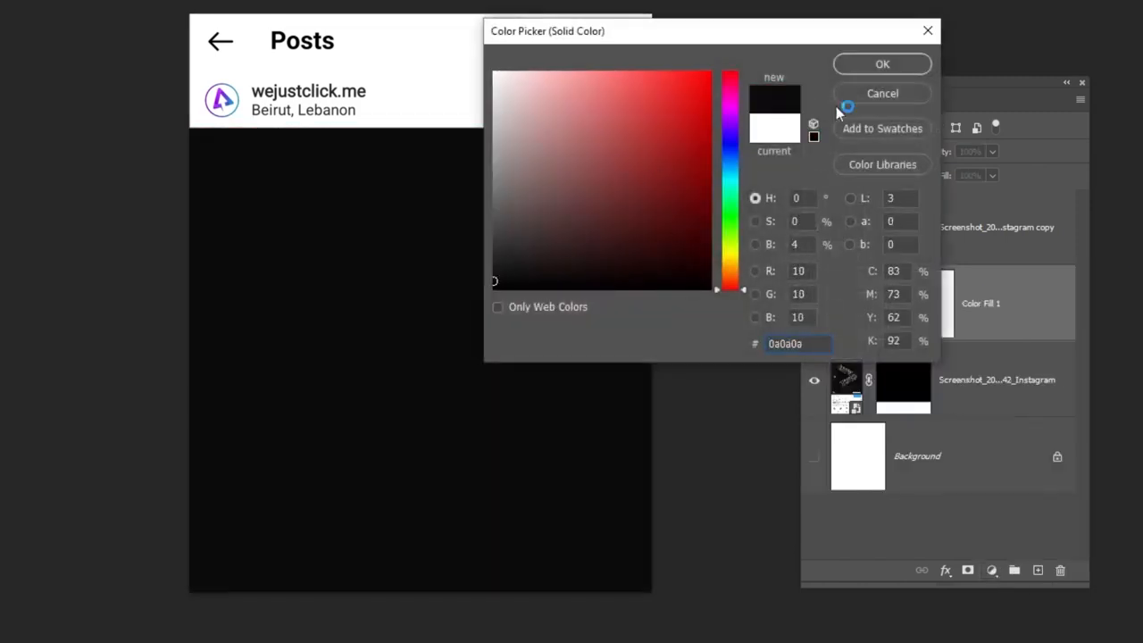
pyautogui.click(895, 72)
pyautogui.hotkey('ctrl', '[')
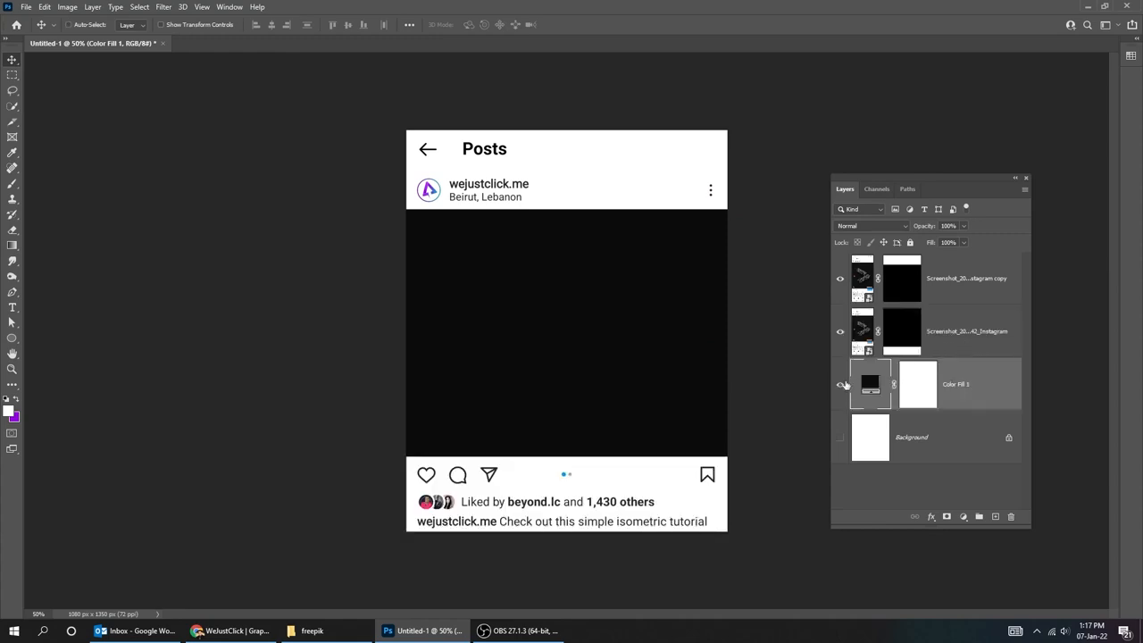
# Change the colour of the Solid Color fill layer to red.
pyautogui.doubleClick(868, 384)
pyautogui.click(747, 196)
pyautogui.click(885, 165)
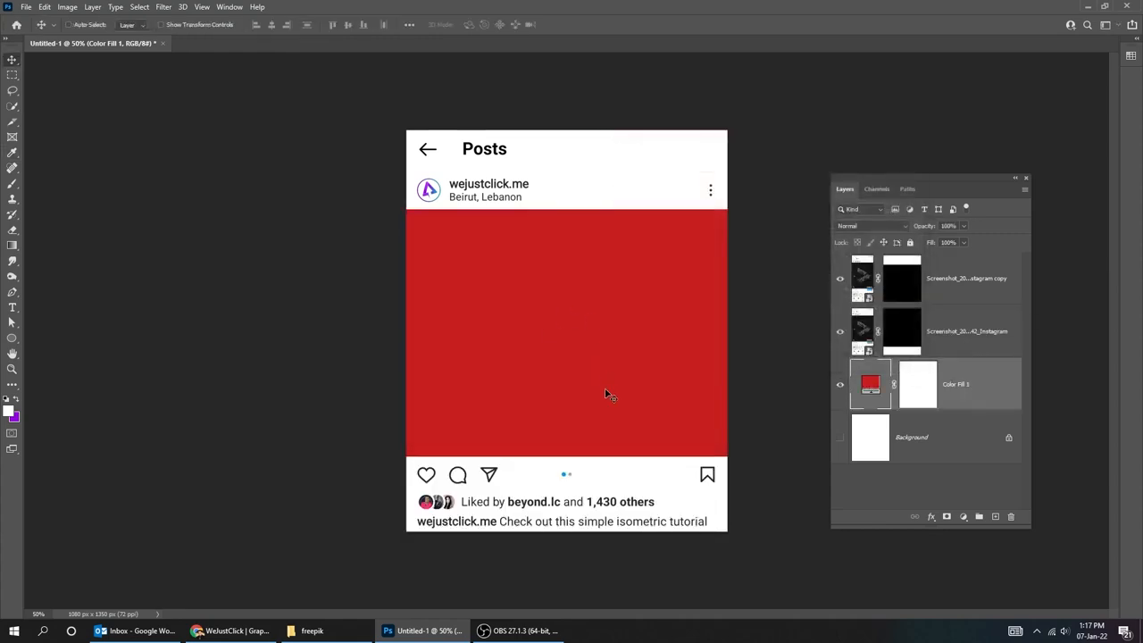
# Place the young-man photo in the document, enlarge and shift it, and bring its layer to the front.
pyautogui.click(312, 630)
pyautogui.moveTo(219, 189); pyautogui.dragTo(600, 425)
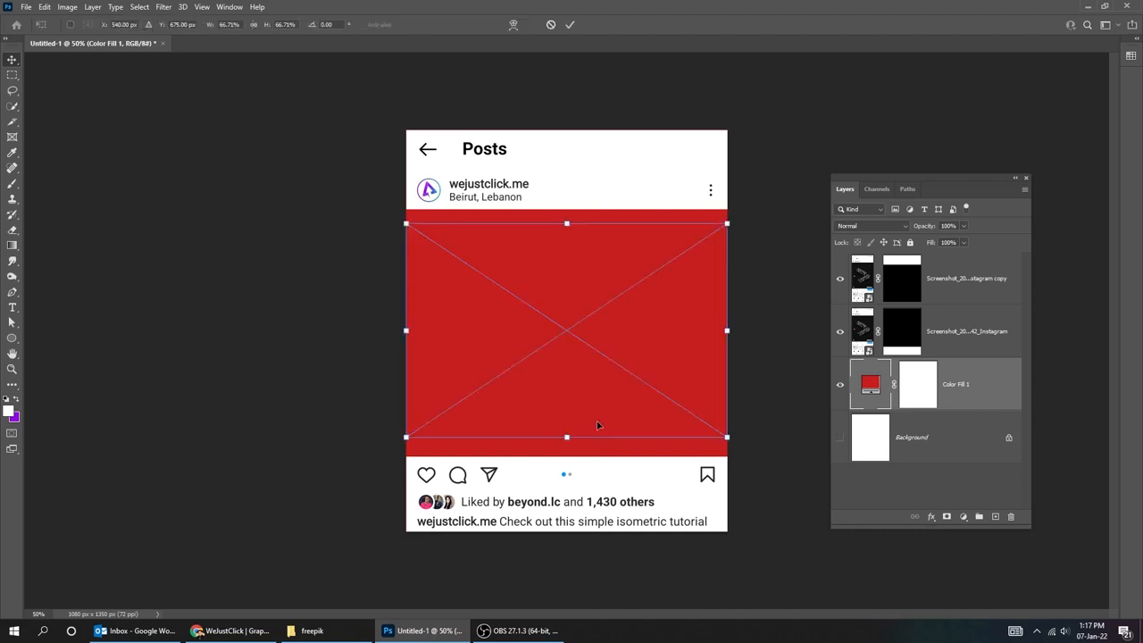
pyautogui.moveTo(730, 439); pyautogui.dragTo(816, 516)
pyautogui.press('Return')
pyautogui.moveTo(611, 417); pyautogui.dragTo(629, 417)
pyautogui.hotkey('ctrl', 'shift', ']')
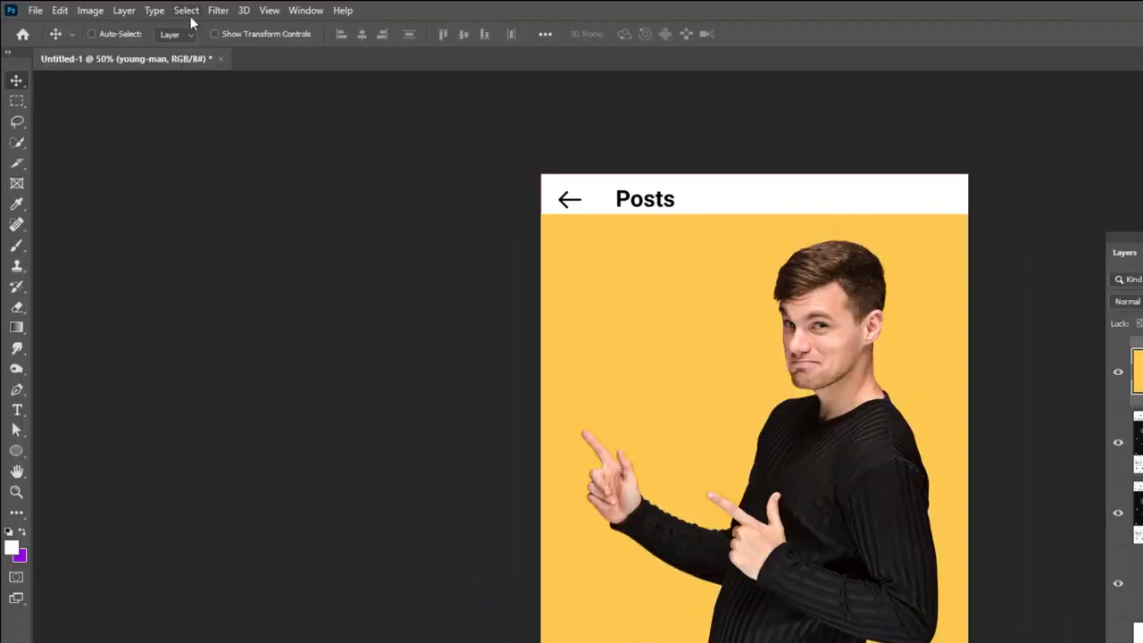
# Select the subject of the young-man photo and add a layer mask to cut out its yellow background.
pyautogui.click(186, 11)
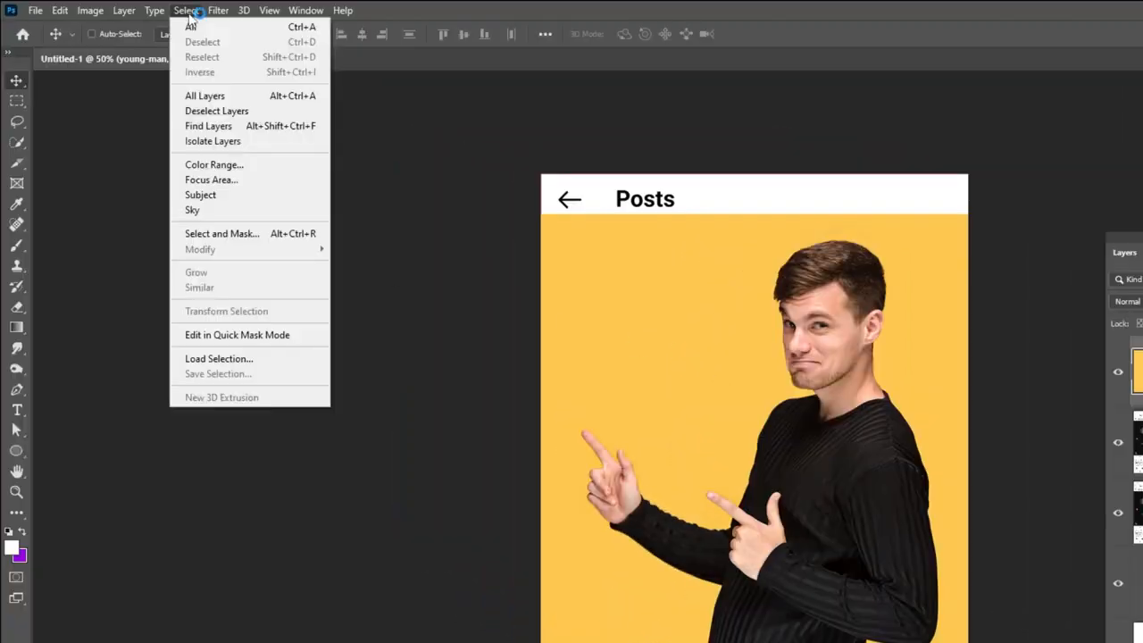
pyautogui.click(253, 197)
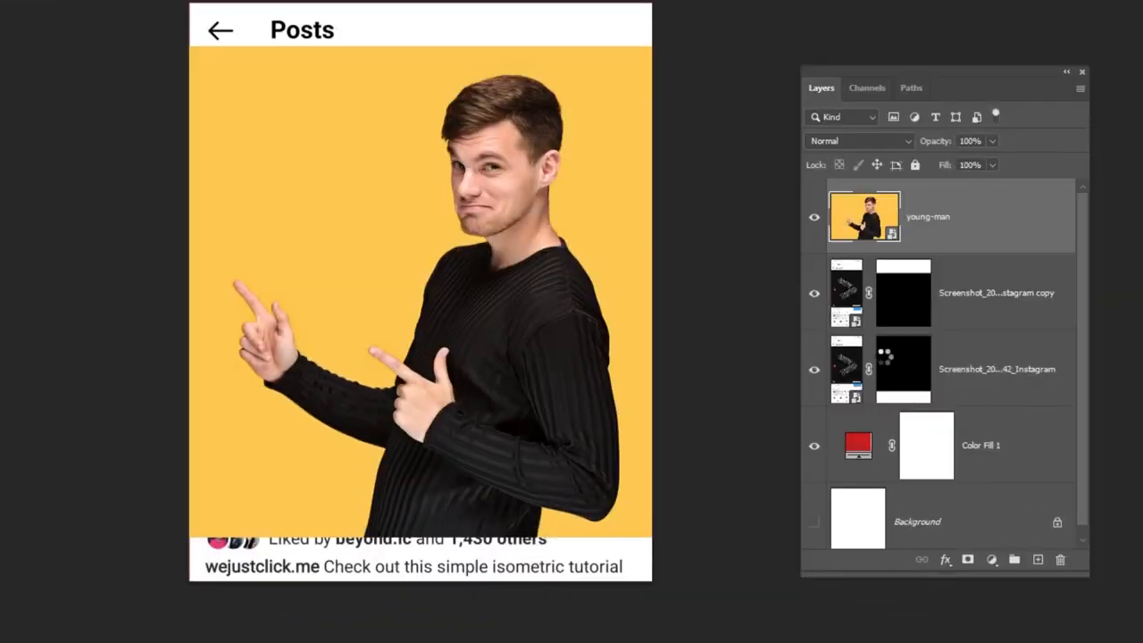
pyautogui.click(967, 559)
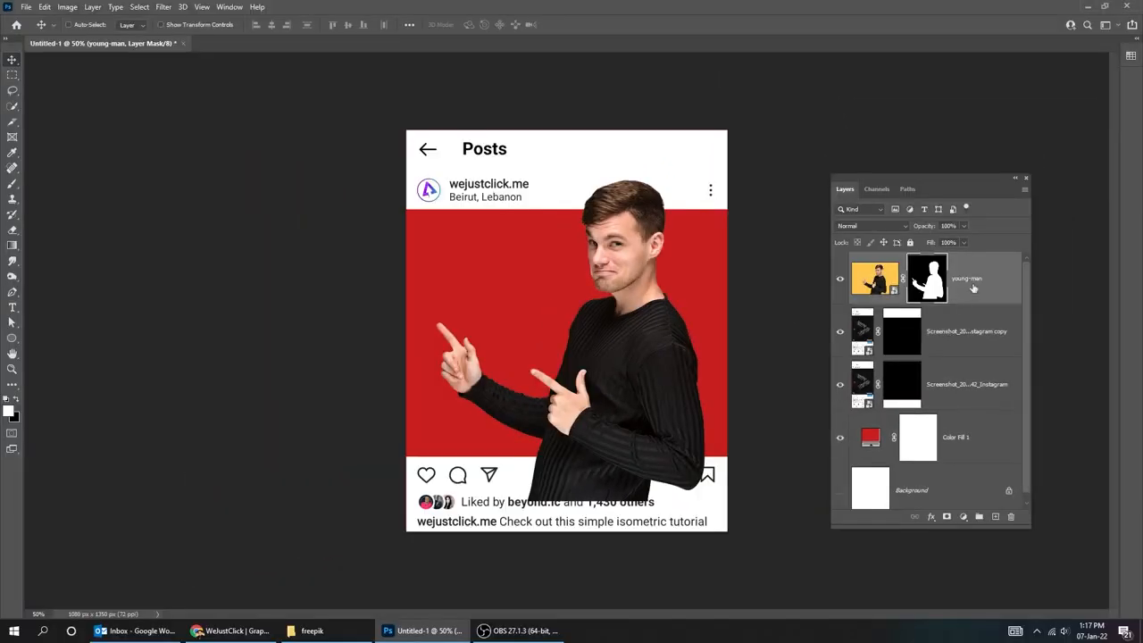
# Enlarge the cut-out man slightly and align his lower edge with the bottom of the canvas.
pyautogui.click(880, 280)
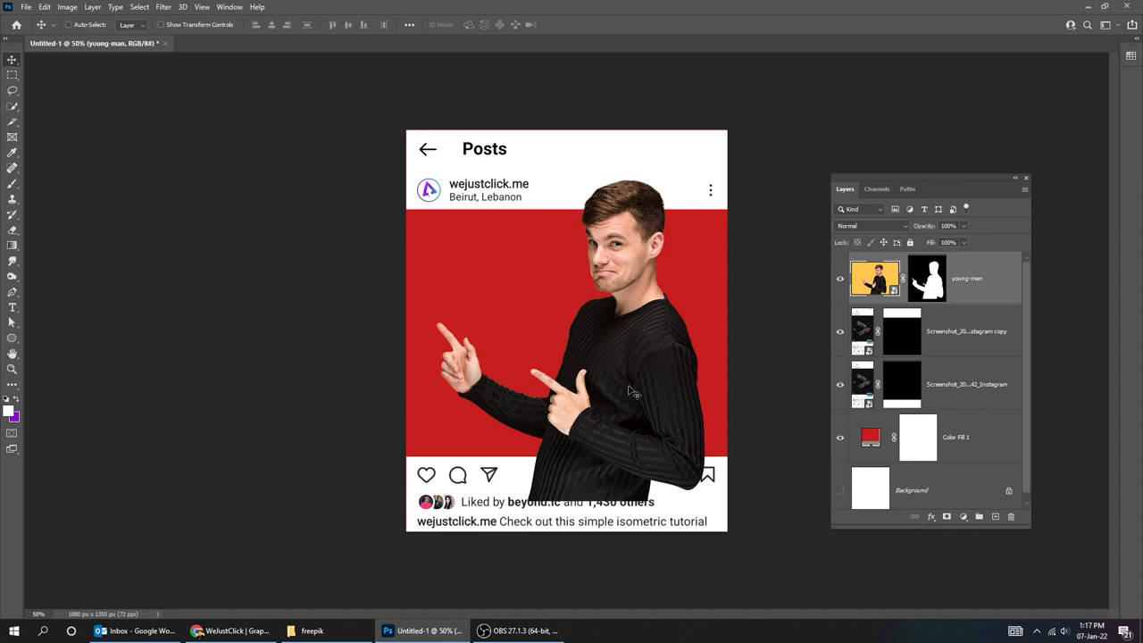
pyautogui.moveTo(630, 388); pyautogui.dragTo(631, 402)
pyautogui.hotkey('ctrl', 't')
pyautogui.moveTo(332, 174); pyautogui.dragTo(307, 154)
pyautogui.press('Return')
pyautogui.moveTo(661, 374); pyautogui.dragTo(661, 372)
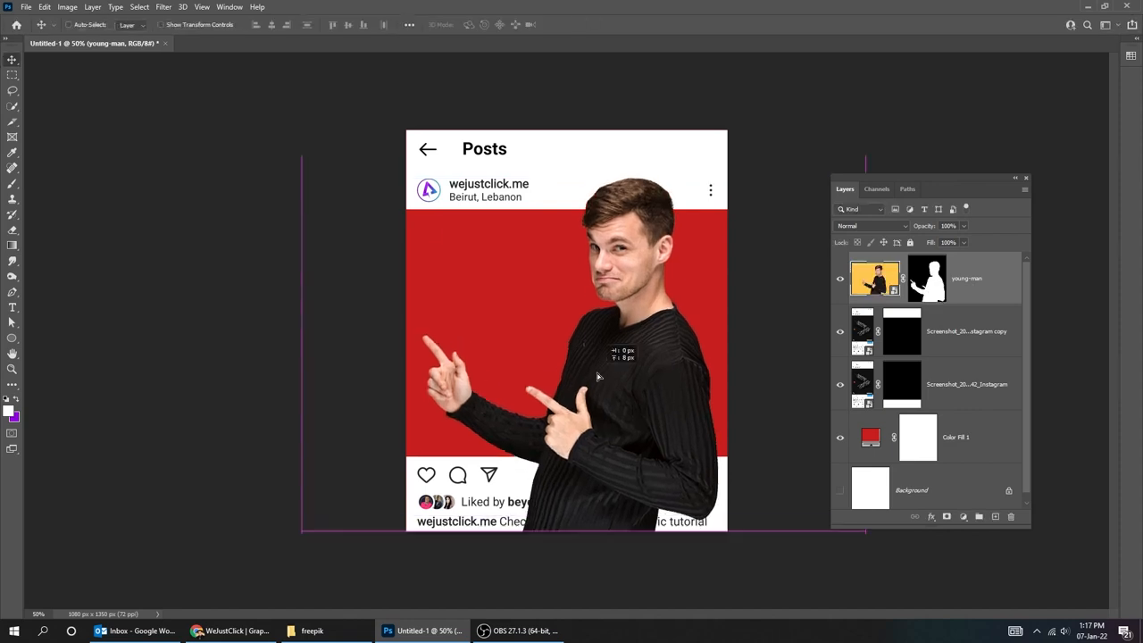
# Move the action icons and caption strip up and stretch only its mask down to the canvas's bottom edge.
pyautogui.keyDown('ctrl'); pyautogui.click(502, 476); pyautogui.keyUp('ctrl')
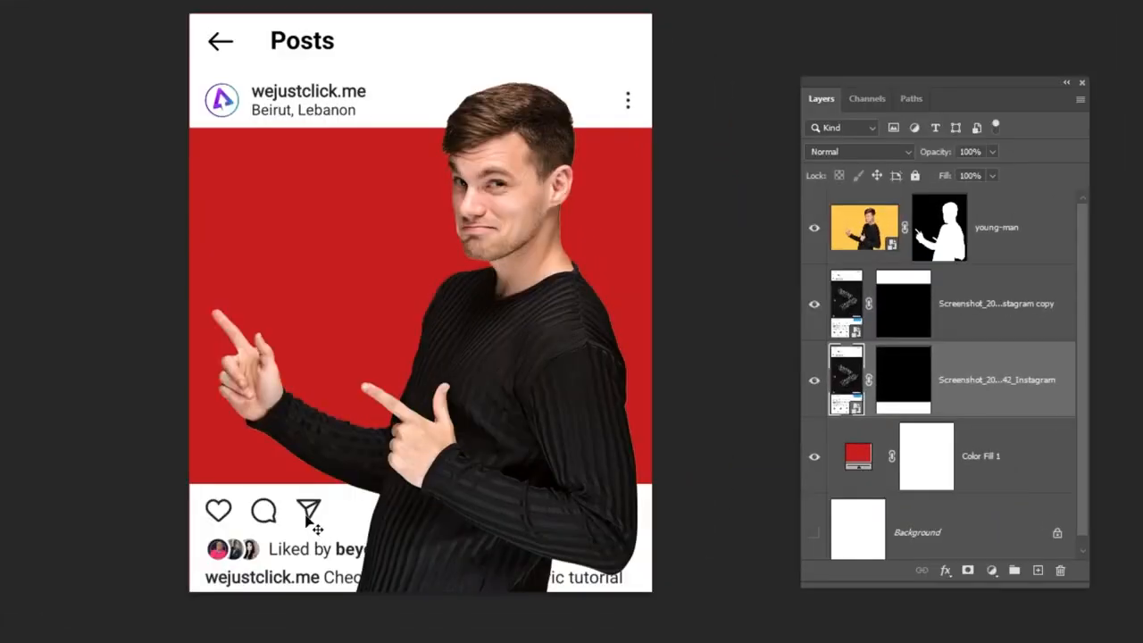
pyautogui.moveTo(308, 527); pyautogui.dragTo(308, 505)
pyautogui.click(880, 382)
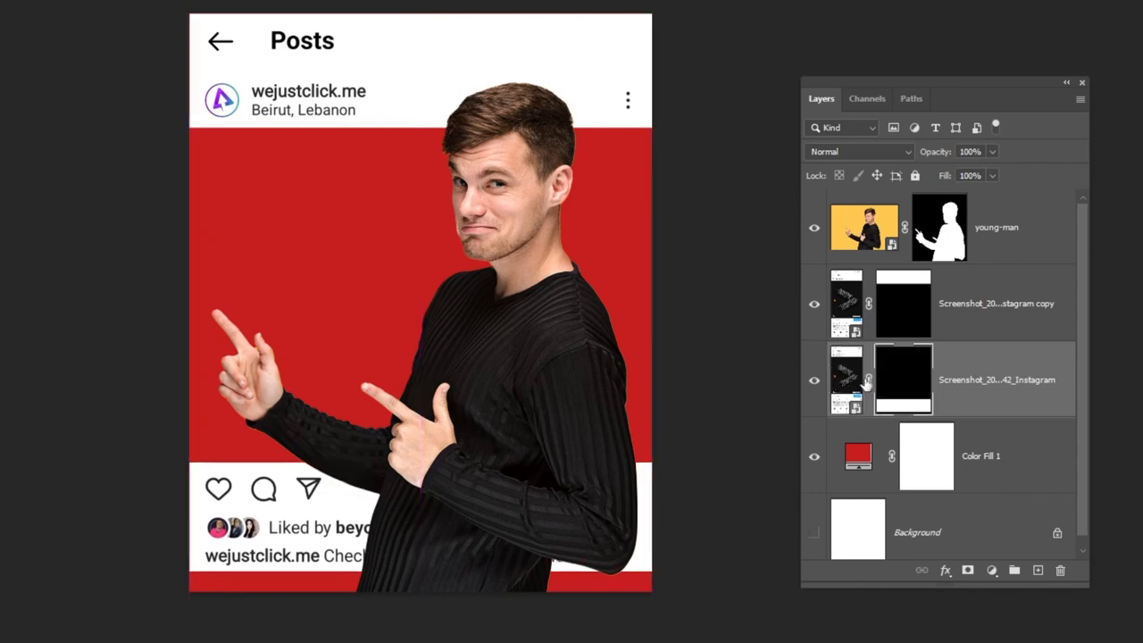
pyautogui.hotkey('ctrl', 't')
pyautogui.moveTo(421, 575); pyautogui.dragTo(422, 595)
pyautogui.press('Return')
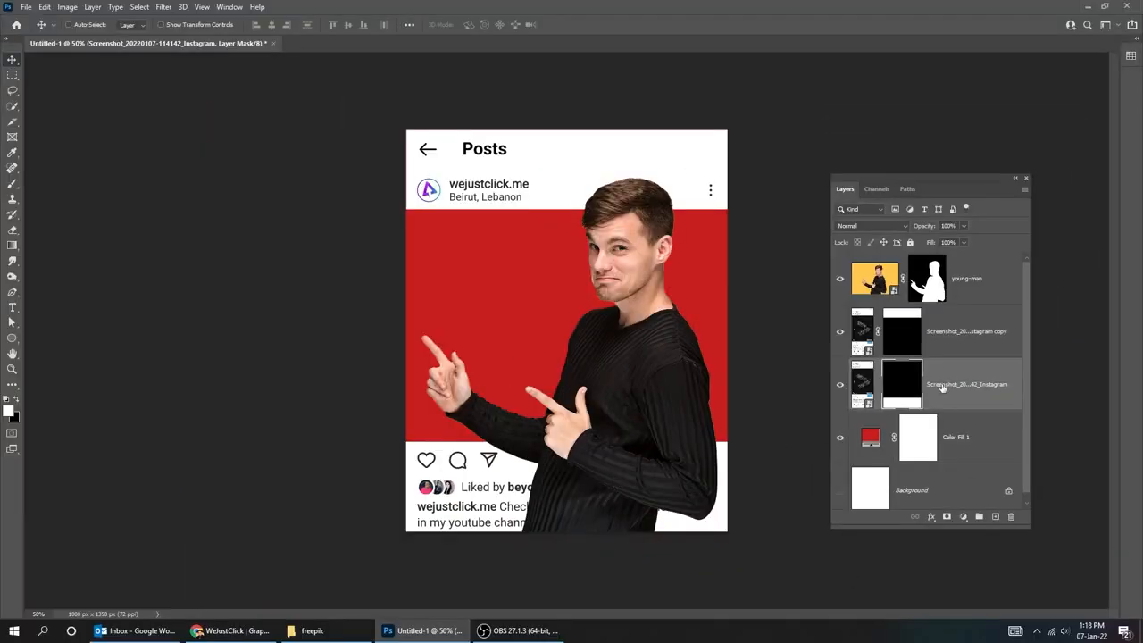
# Move the cut-out man up and scale him down slightly so his torso ends within the caption area.
pyautogui.click(970, 299)
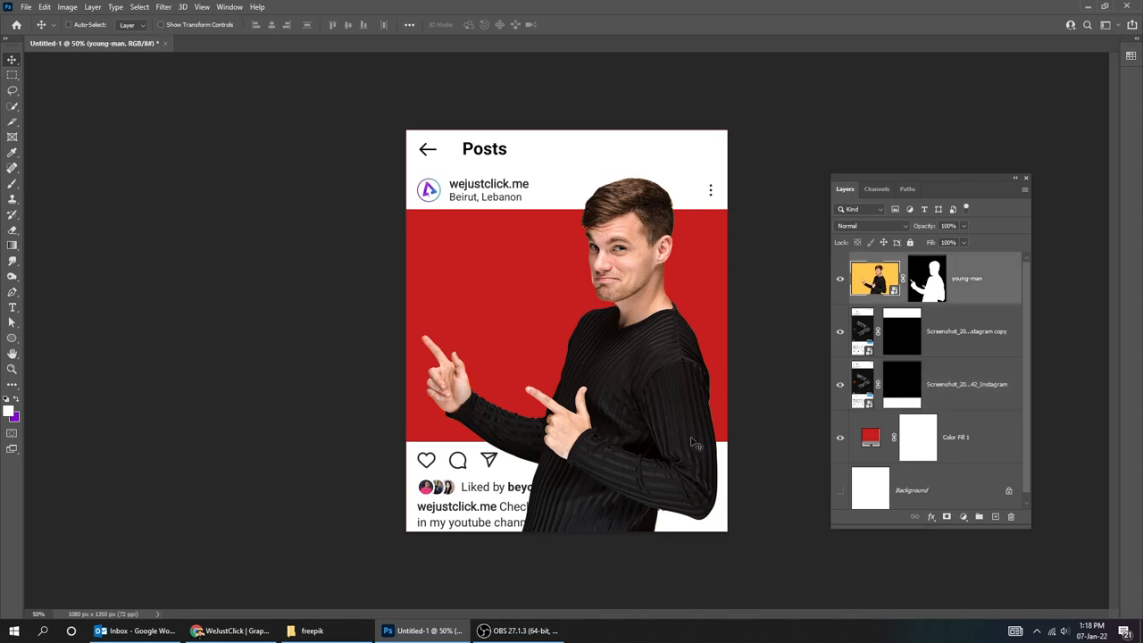
pyautogui.moveTo(619, 473); pyautogui.dragTo(627, 453)
pyautogui.hotkey('ctrl', 't')
pyautogui.moveTo(308, 136); pyautogui.dragTo(324, 147)
pyautogui.press('Return')
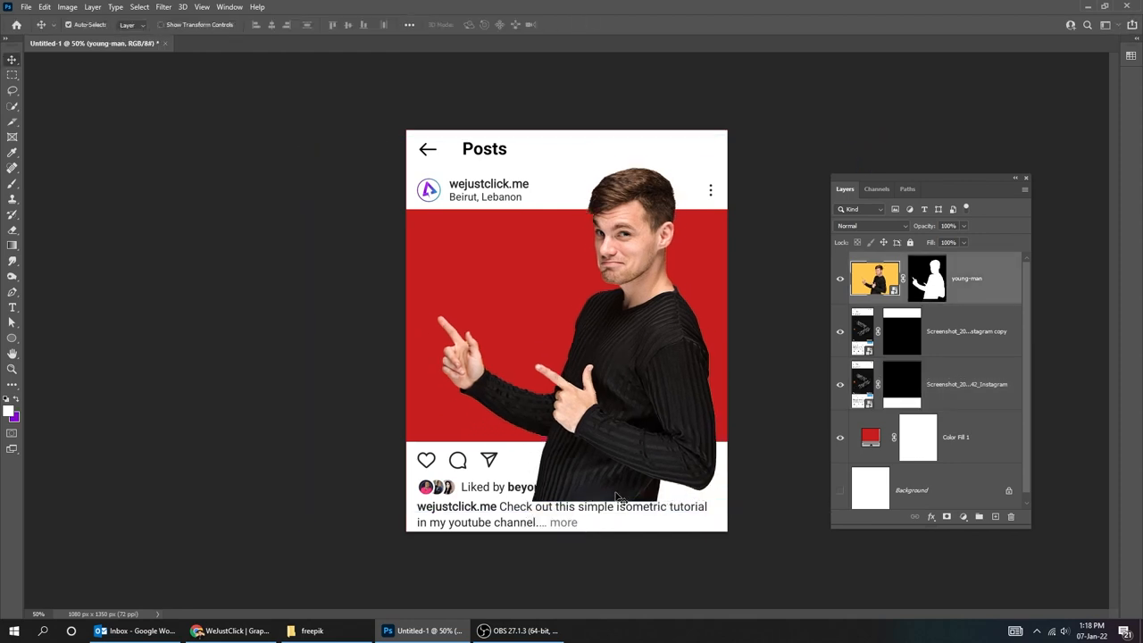
# Start a Pen path where the front sleeve meets the torso's outer edge and trace along the forearm's underside towards the cuff.
pyautogui.hotkey('ctrl', '+')
pyautogui.keyDown('ctrl'); pyautogui.click(700, 538); pyautogui.keyUp('ctrl')
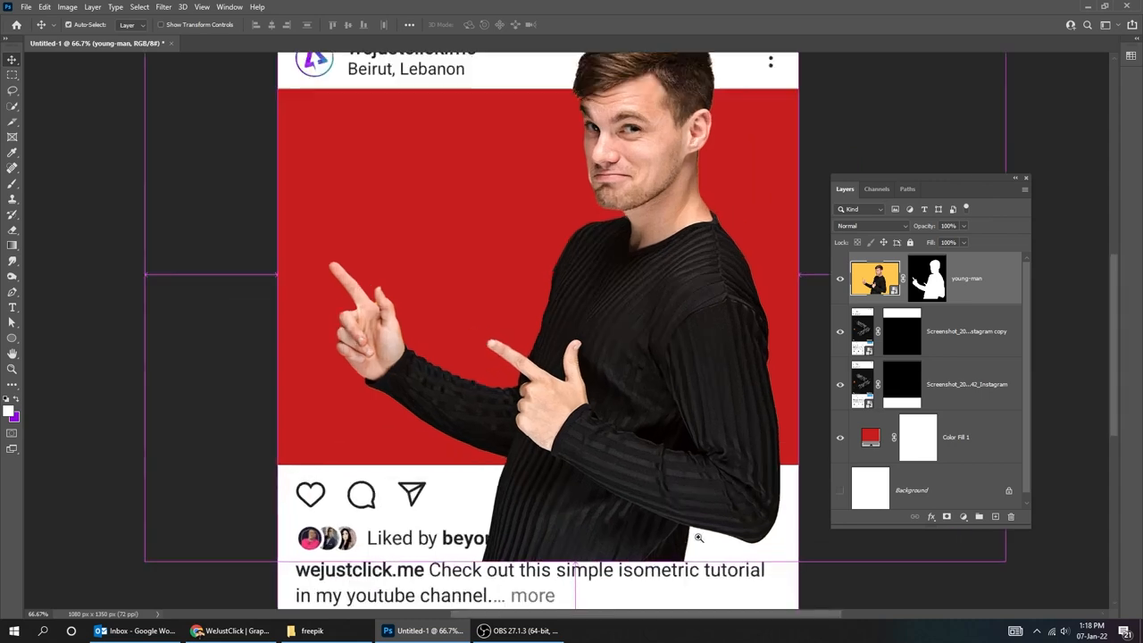
pyautogui.moveTo(701, 526); pyautogui.dragTo(696, 471)
pyautogui.press('p')
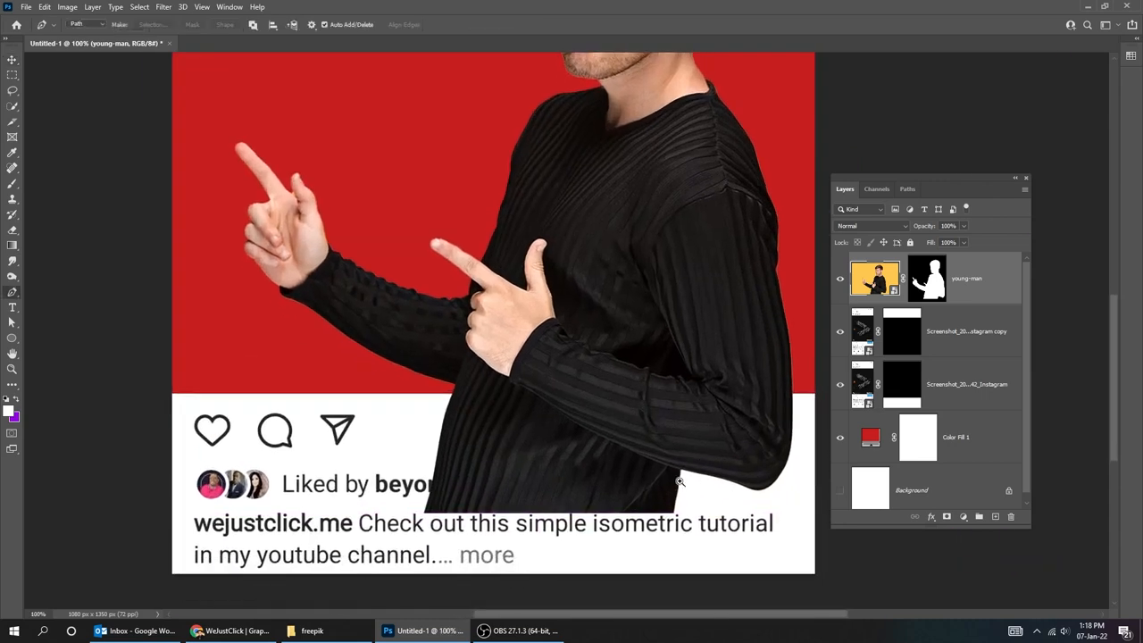
pyautogui.keyDown('ctrl'); pyautogui.click(679, 481); pyautogui.keyUp('ctrl')
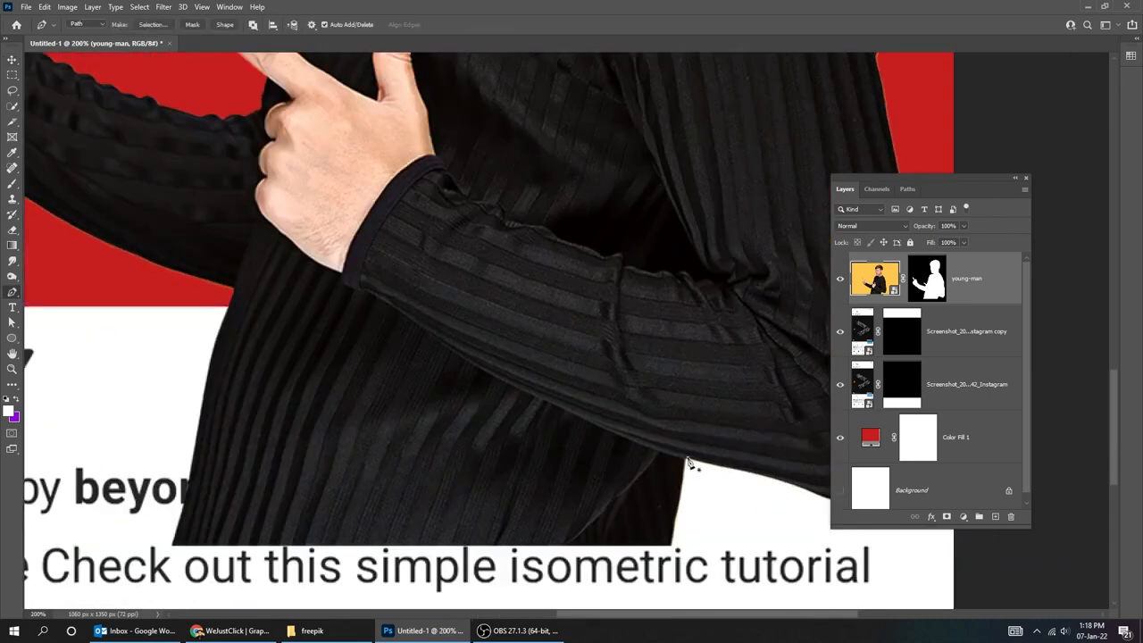
pyautogui.moveTo(596, 432); pyautogui.dragTo(574, 413)
# Lower the man layer's fill to 79%, extend the path along the red area's lower edge past the torso, and restore fill to 100%.
pyautogui.click(962, 244)
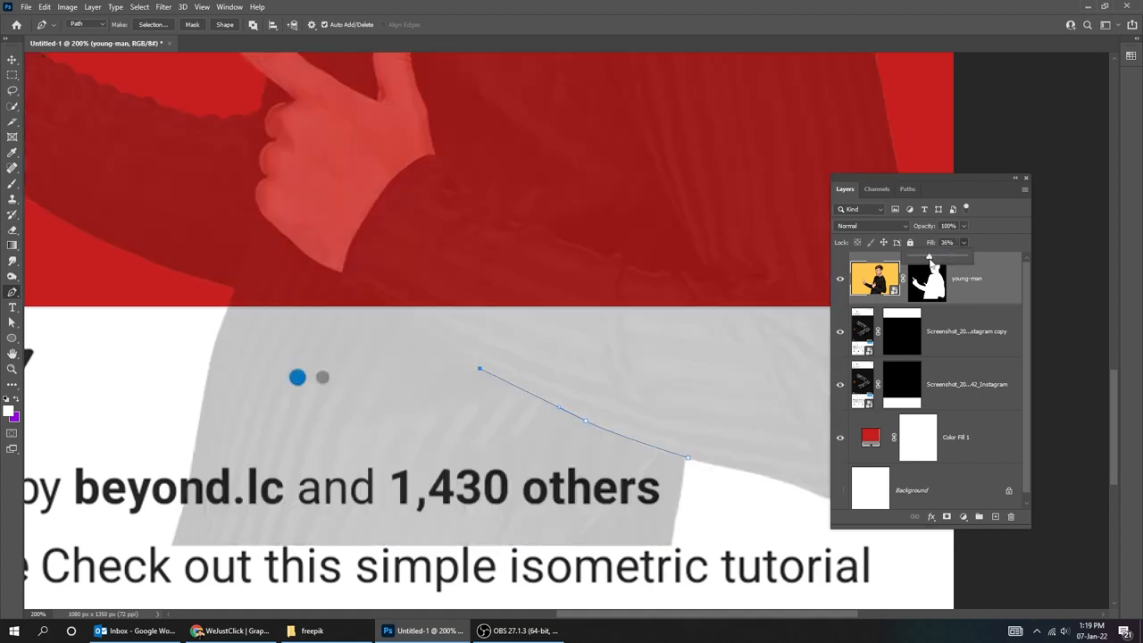
pyautogui.moveTo(928, 258); pyautogui.dragTo(933, 262)
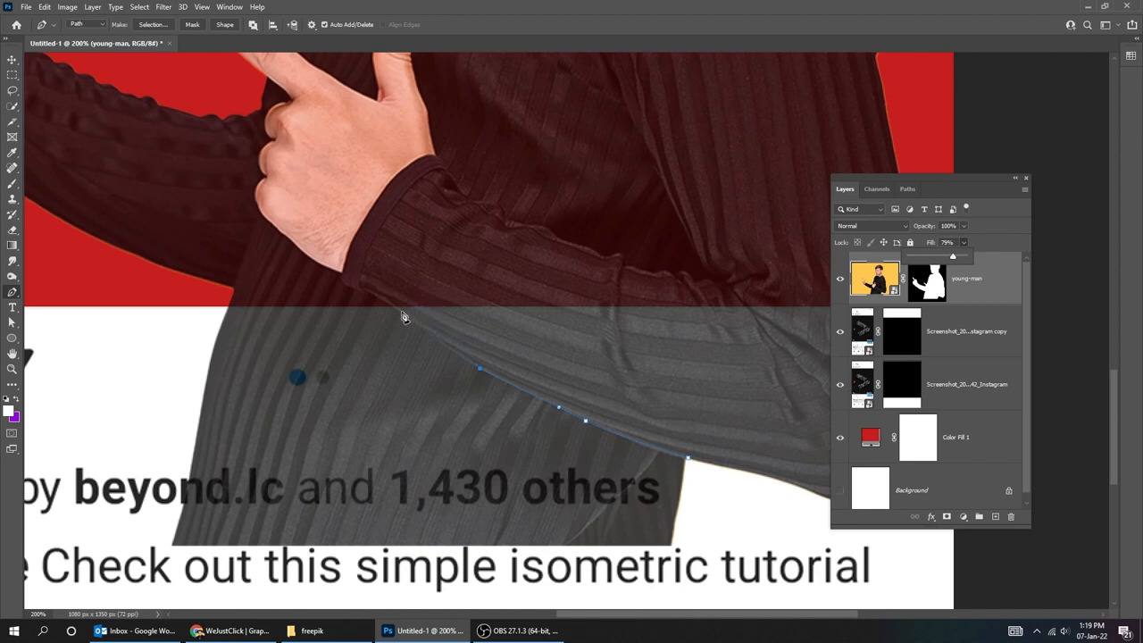
pyautogui.moveTo(396, 310); pyautogui.dragTo(202, 308)
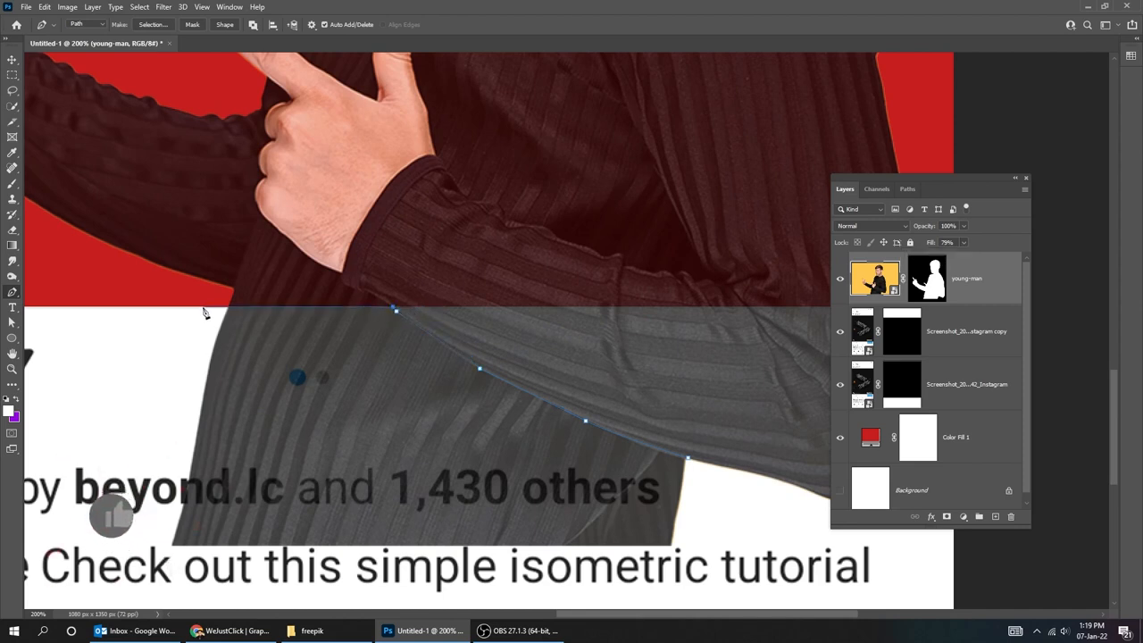
pyautogui.click(964, 243)
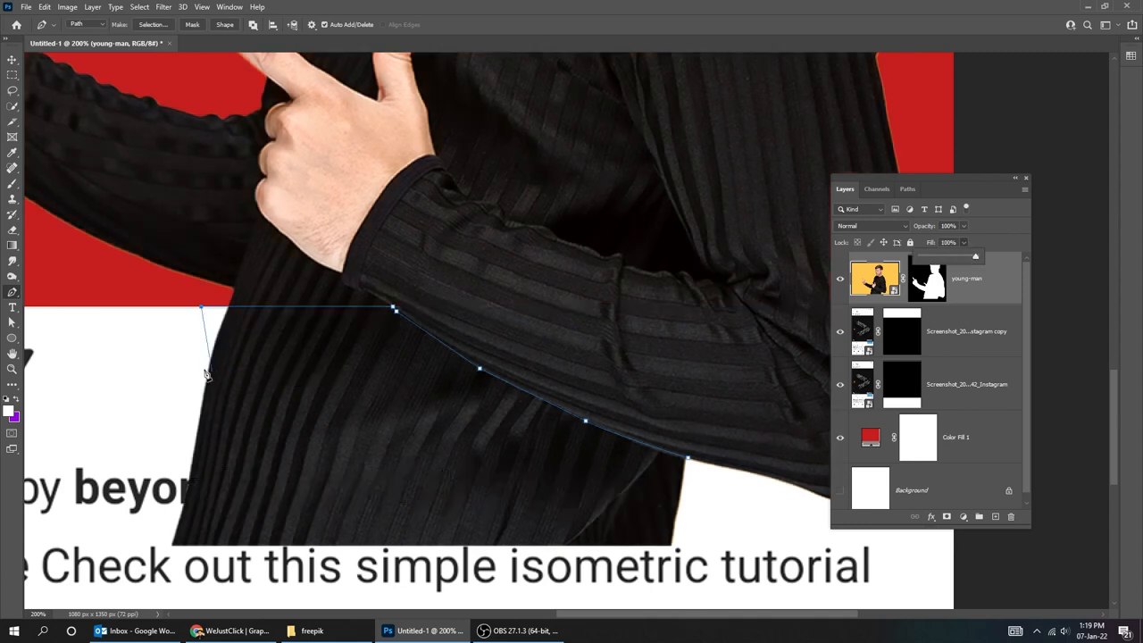
# Close the path loosely around the torso below the red area and convert it into a selection.
pyautogui.hotkey('ctrl', '-')
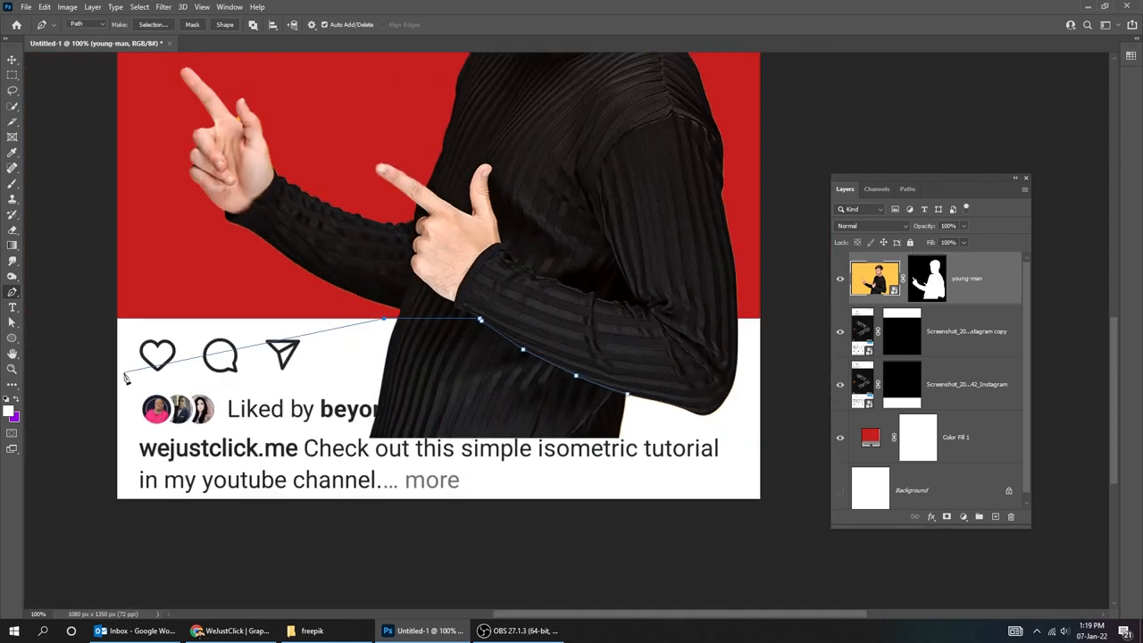
pyautogui.moveTo(268, 420)
pyautogui.mouseDown()
pyautogui.moveTo(307, 479)
pyautogui.moveTo(359, 493)
pyautogui.moveTo(538, 491)
pyautogui.moveTo(628, 477)
pyautogui.moveTo(658, 438)
pyautogui.mouseUp()
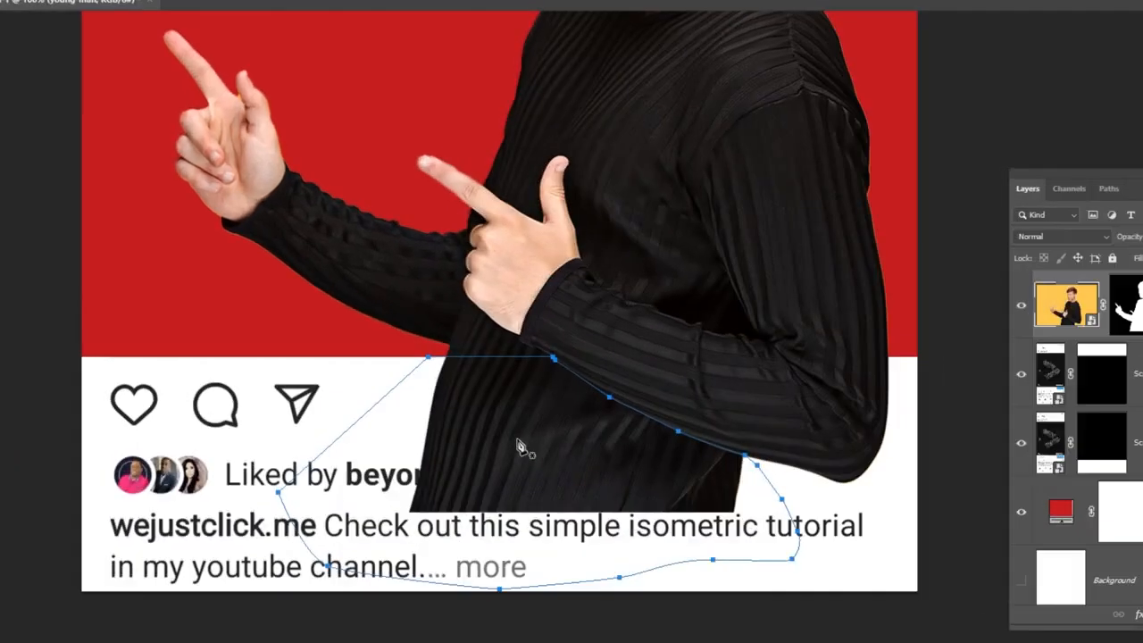
pyautogui.rightClick(452, 382)
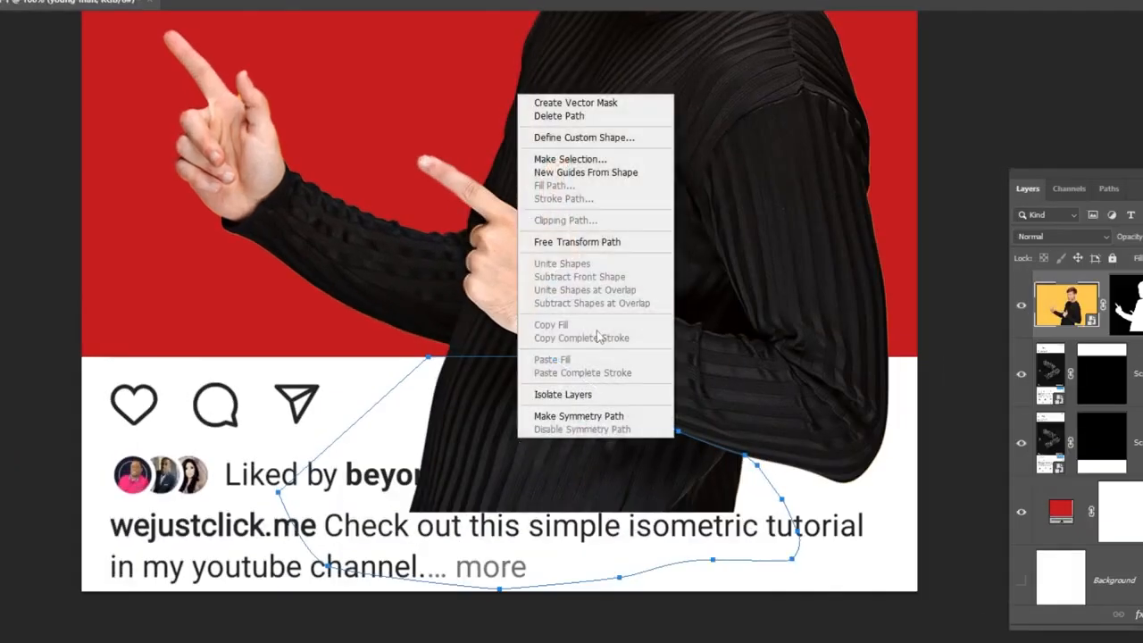
pyautogui.click(571, 159)
pyautogui.click(746, 164)
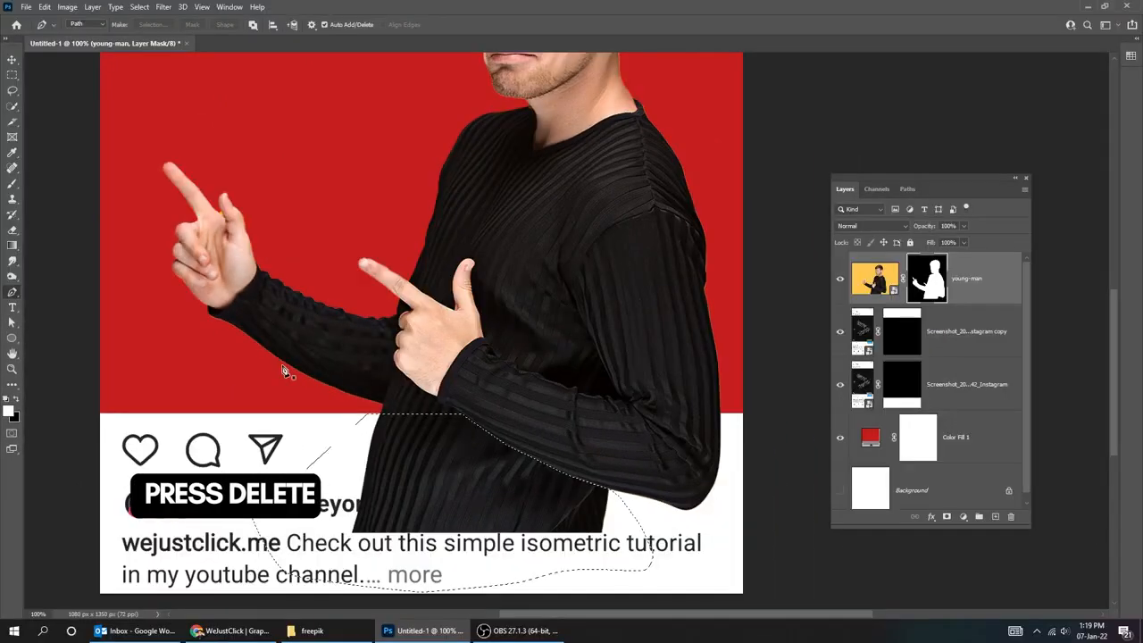
# Delete the selected lower torso on the man's layer mask and clear the selection.
pyautogui.press('Delete')
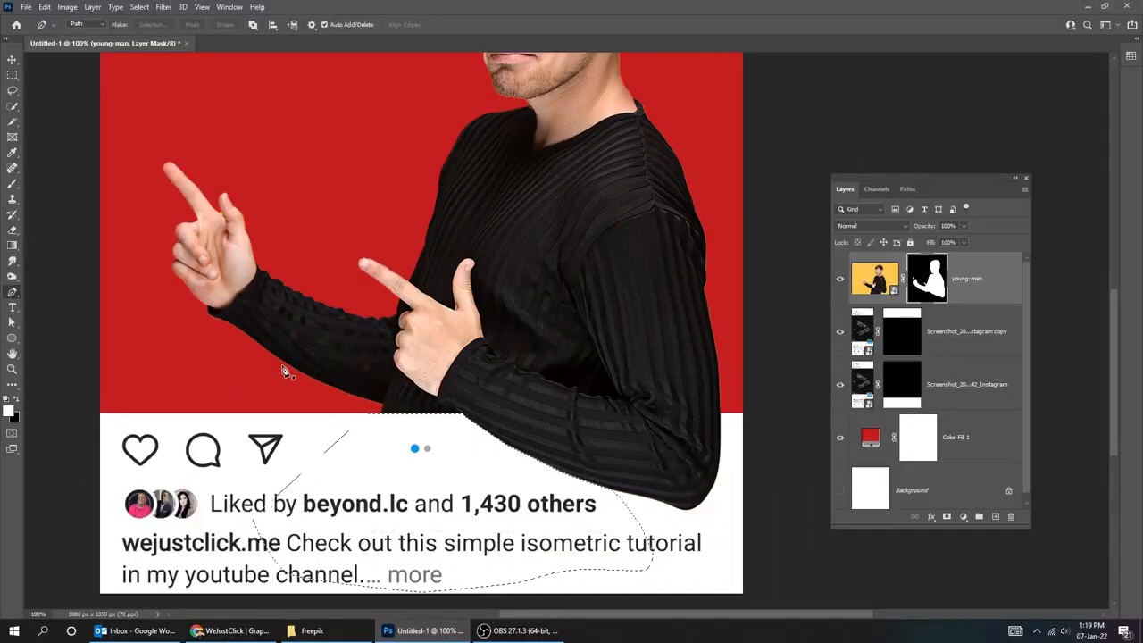
pyautogui.press('m')
pyautogui.hotkey('ctrl', 'd')
pyautogui.press('v')
pyautogui.hotkey('ctrl', '-')
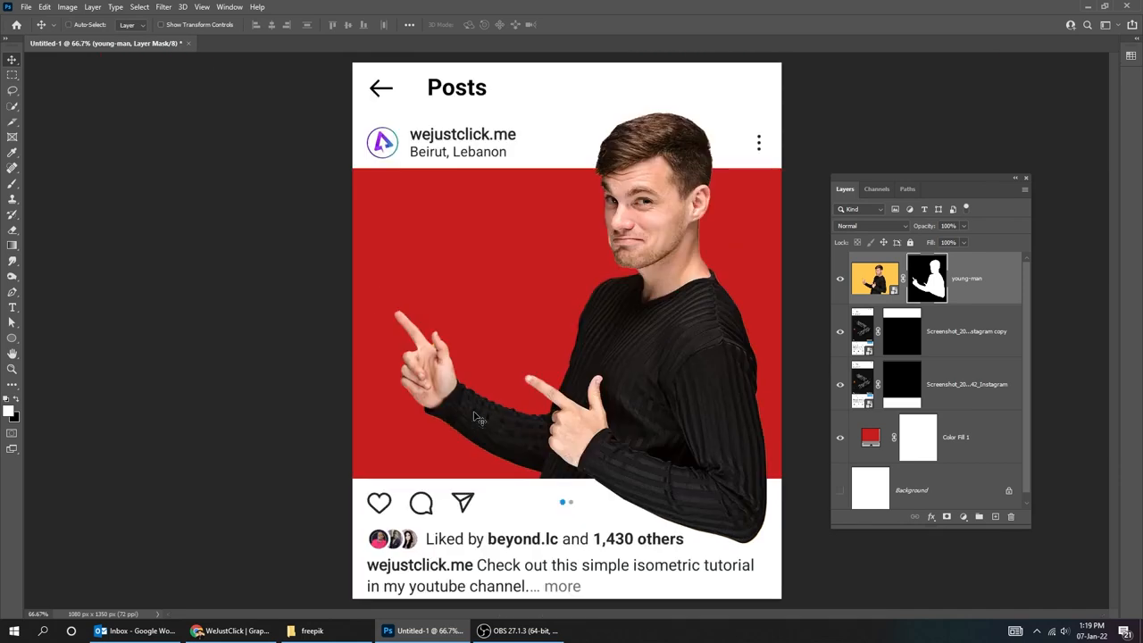
# Place the sunset image from the freepik folder directly above the Color Fill 1 layer.
pyautogui.click(974, 437)
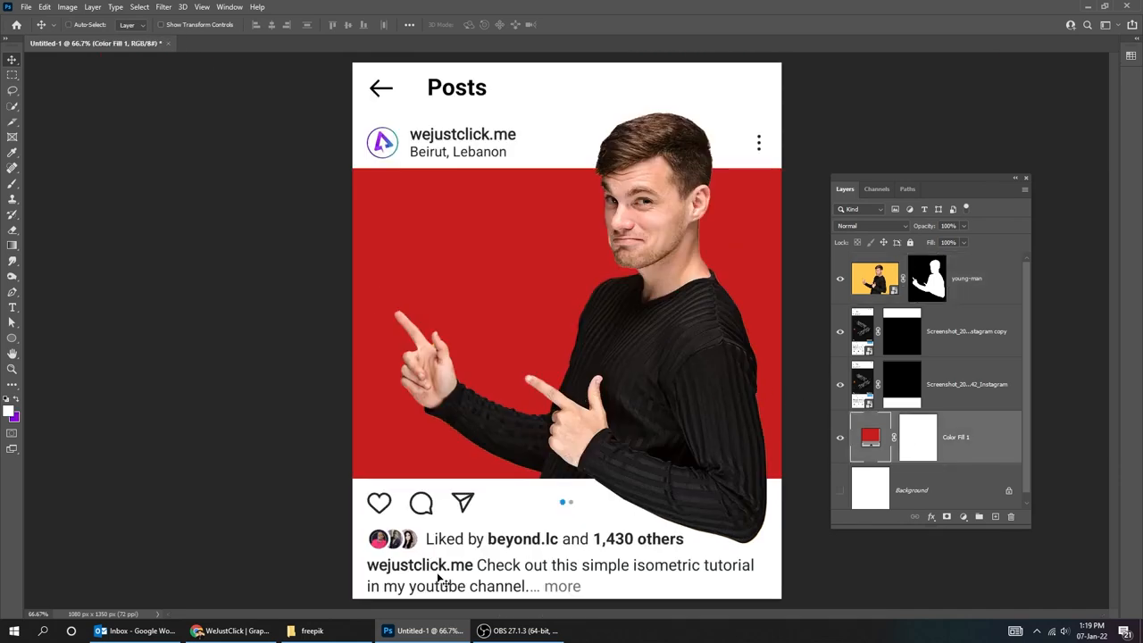
pyautogui.click(308, 630)
pyautogui.moveTo(529, 134); pyautogui.dragTo(503, 435)
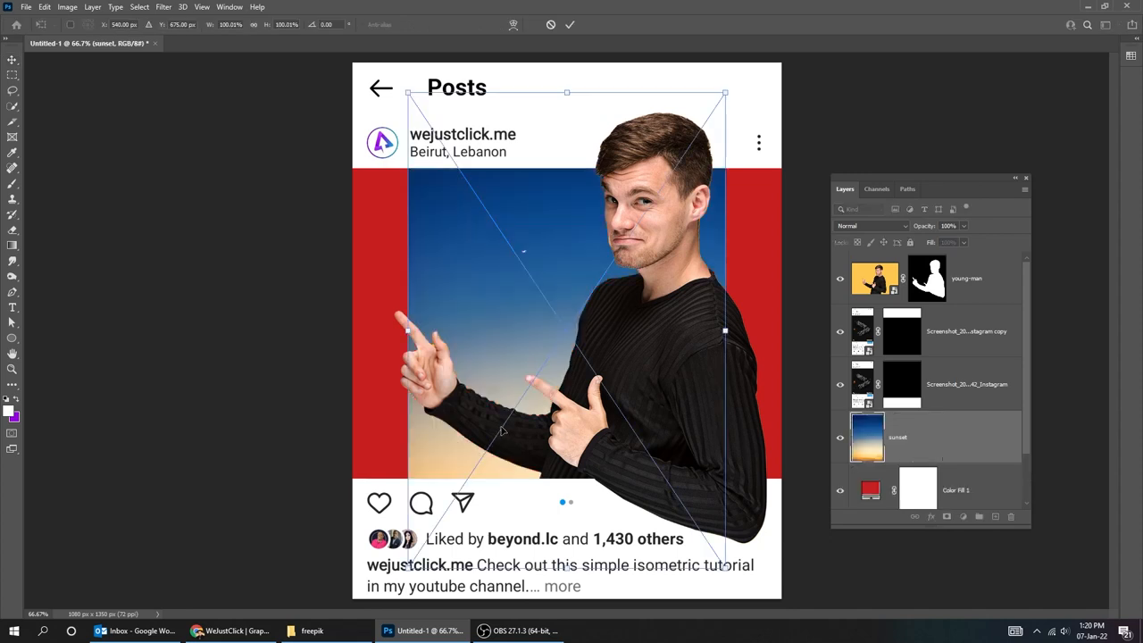
# Enlarge and position the sunset image so its blue sky and moon fill the whole post area.
pyautogui.hotkey('ctrl', '-')
pyautogui.hotkey('ctrl', '-')
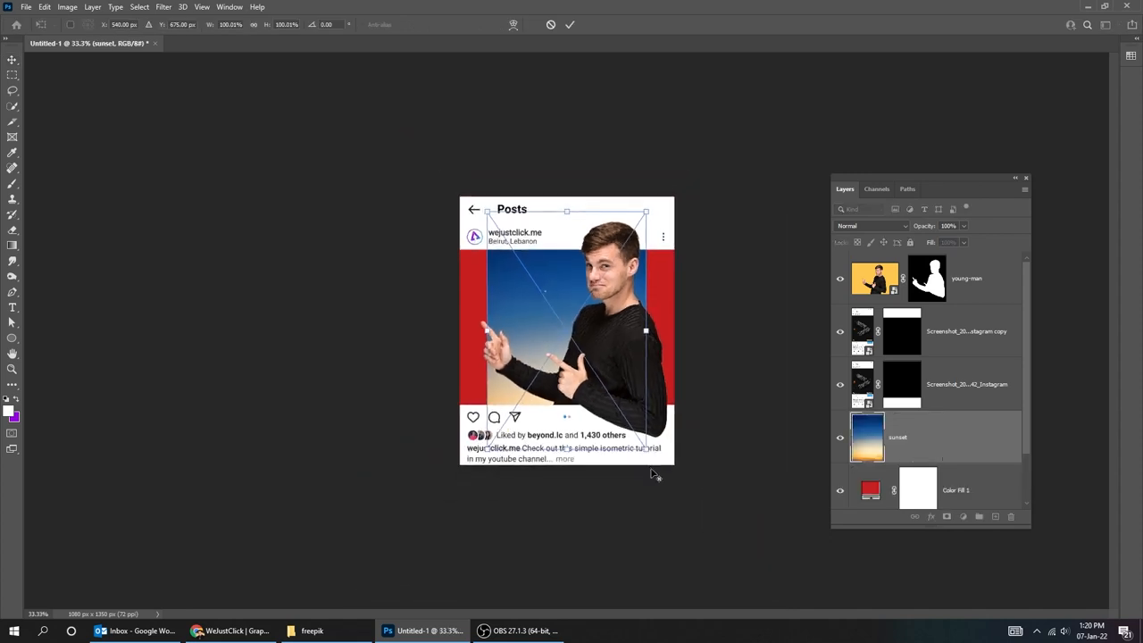
pyautogui.moveTo(644, 449); pyautogui.dragTo(832, 543)
pyautogui.moveTo(593, 297); pyautogui.dragTo(560, 342)
pyautogui.moveTo(711, 106); pyautogui.dragTo(760, 35)
pyautogui.moveTo(584, 215); pyautogui.dragTo(593, 250)
pyautogui.moveTo(770, 68); pyautogui.dragTo(775, 60)
pyautogui.press('Return')
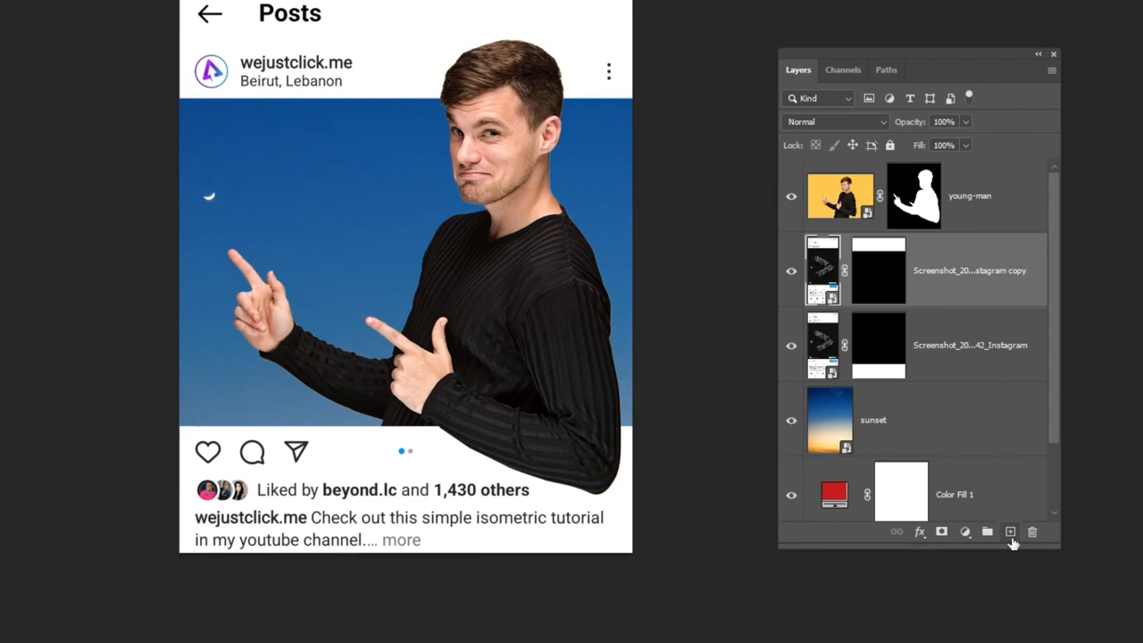
# Add a new layer above the Screenshot copy layer and set the foreground color to #232323.
pyautogui.click(1011, 535)
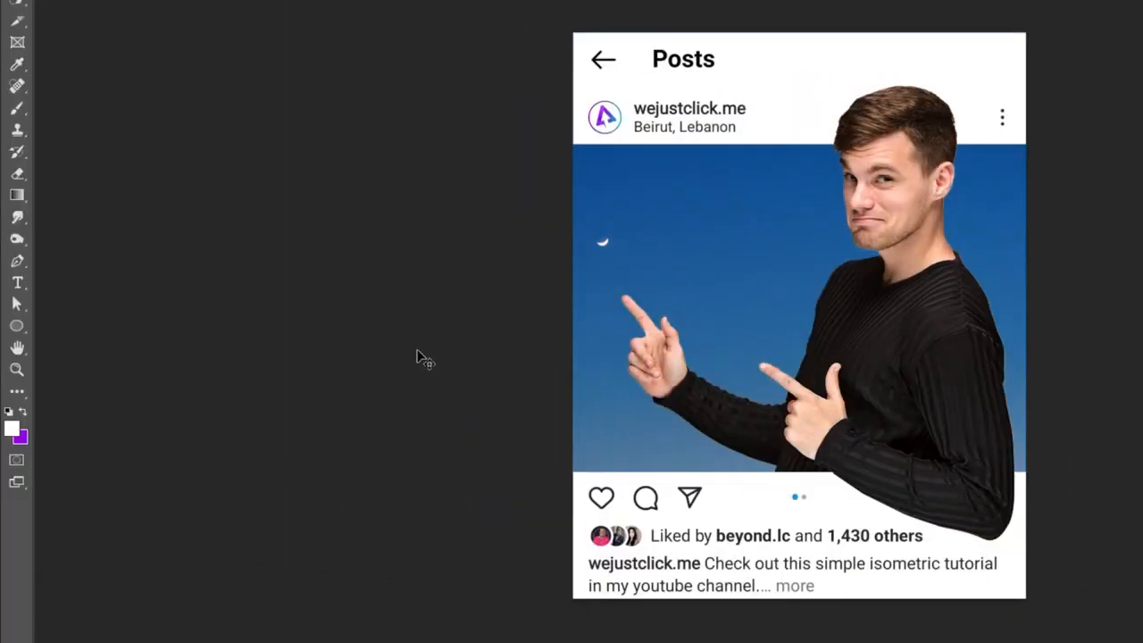
pyautogui.click(12, 428)
pyautogui.moveTo(904, 255); pyautogui.dragTo(846, 265)
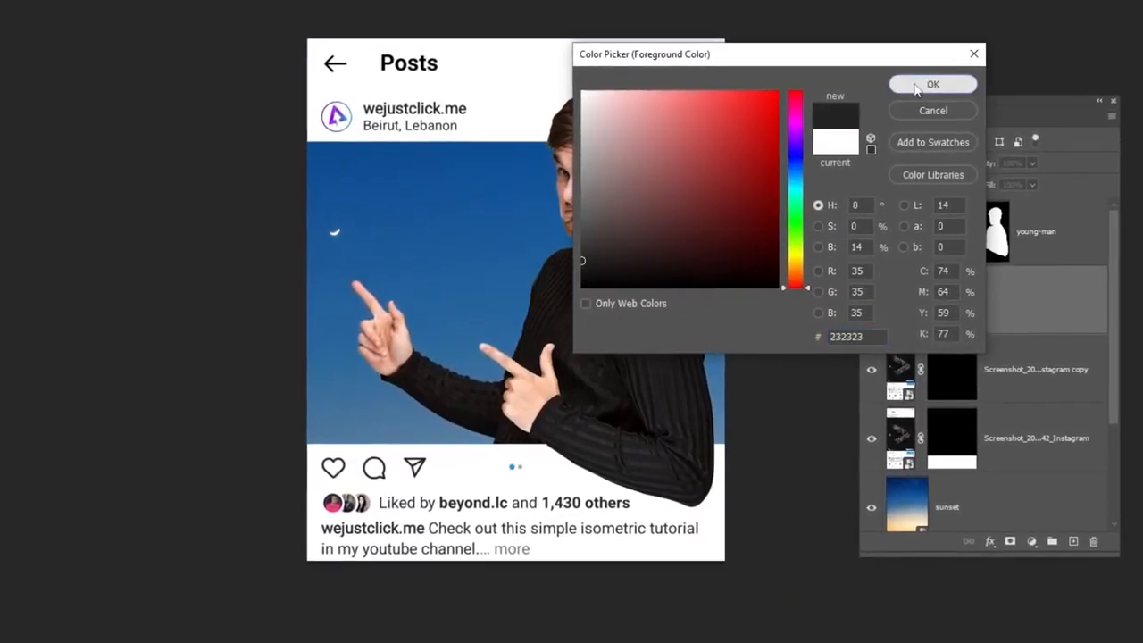
pyautogui.click(919, 91)
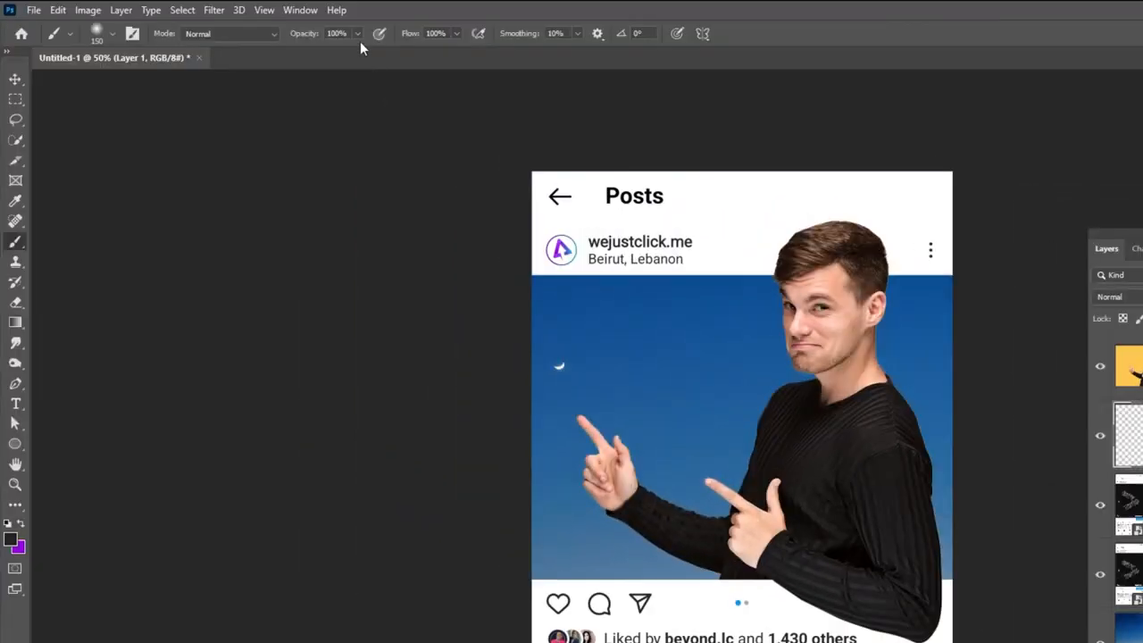
# Paint a soft shadow beneath the man's forearm and elbow with a 150 px brush at 58% opacity.
pyautogui.click(357, 36)
pyautogui.click(424, 487)
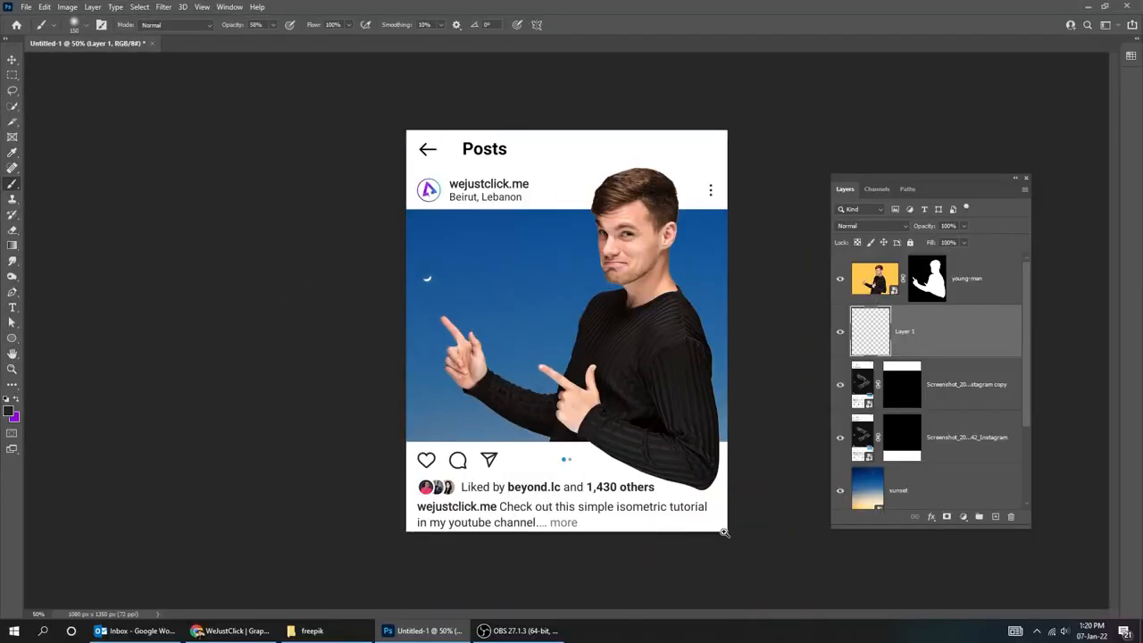
pyautogui.keyDown('ctrl'); pyautogui.click(687, 500); pyautogui.keyUp('ctrl')
pyautogui.keyDown('ctrl'); pyautogui.click(675, 502); pyautogui.keyUp('ctrl')
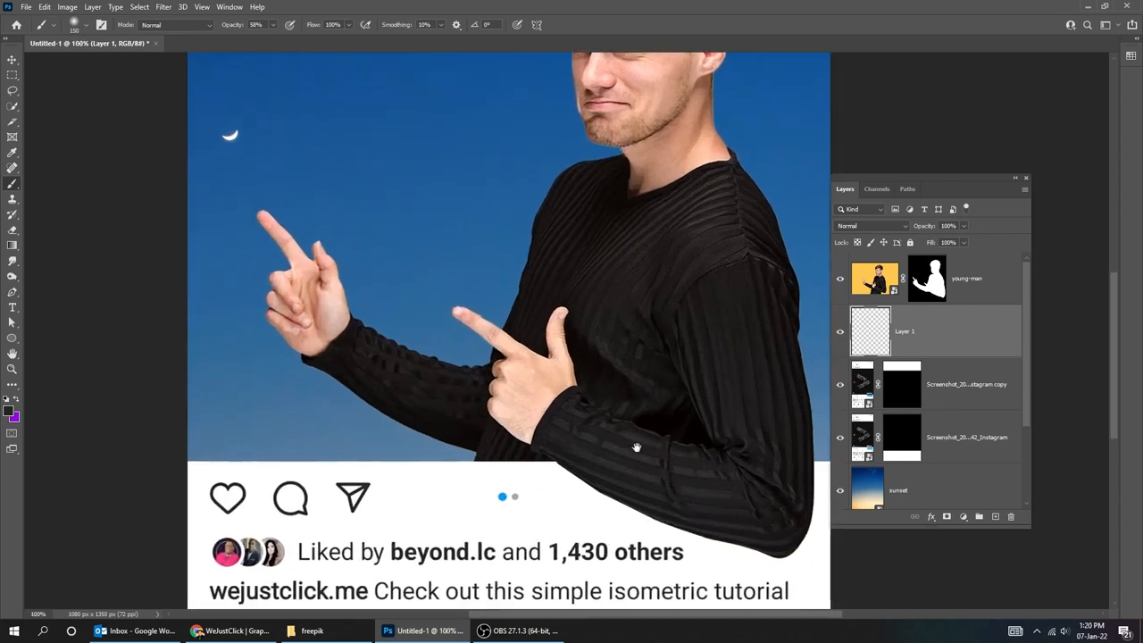
pyautogui.moveTo(637, 447); pyautogui.dragTo(582, 354)
pyautogui.click(554, 369)
pyautogui.moveTo(610, 388)
pyautogui.mouseDown()
pyautogui.moveTo(686, 422)
pyautogui.moveTo(722, 416)
pyautogui.moveTo(725, 428)
pyautogui.moveTo(717, 418)
pyautogui.mouseUp()
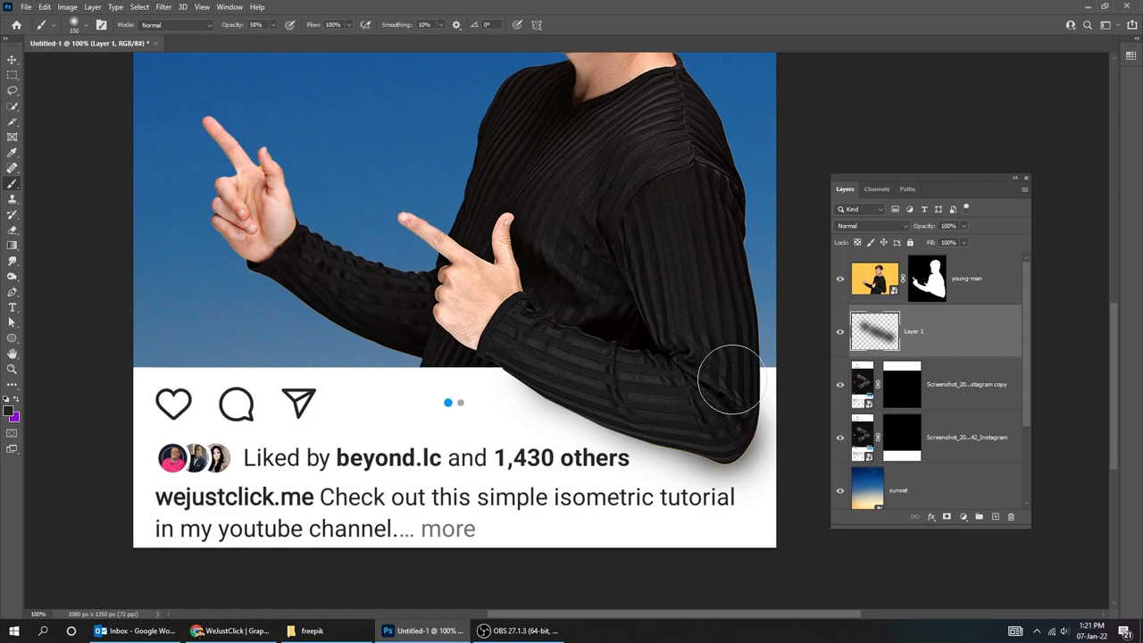
pyautogui.hotkey('ctrl', '-')
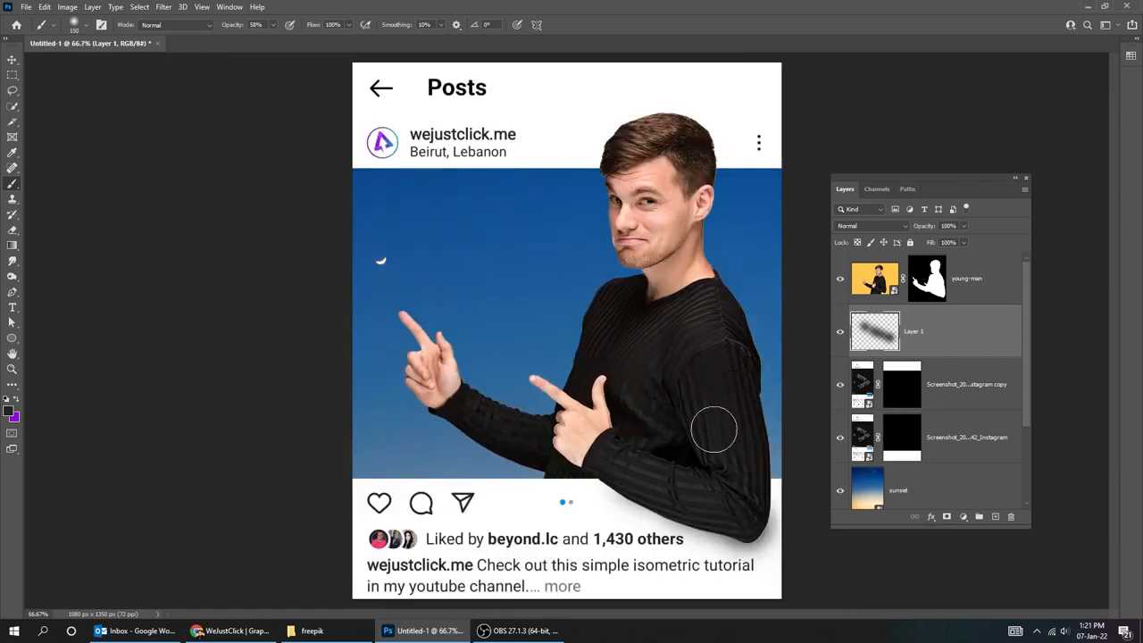
# Examine the man's elbow edge and the painted shadow beneath it up close.
pyautogui.press('v')
pyautogui.keyDown('ctrl'); pyautogui.click(717, 479); pyautogui.keyUp('ctrl')
pyautogui.hotkey('ctrl', '-')
pyautogui.hotkey('ctrl', '-')
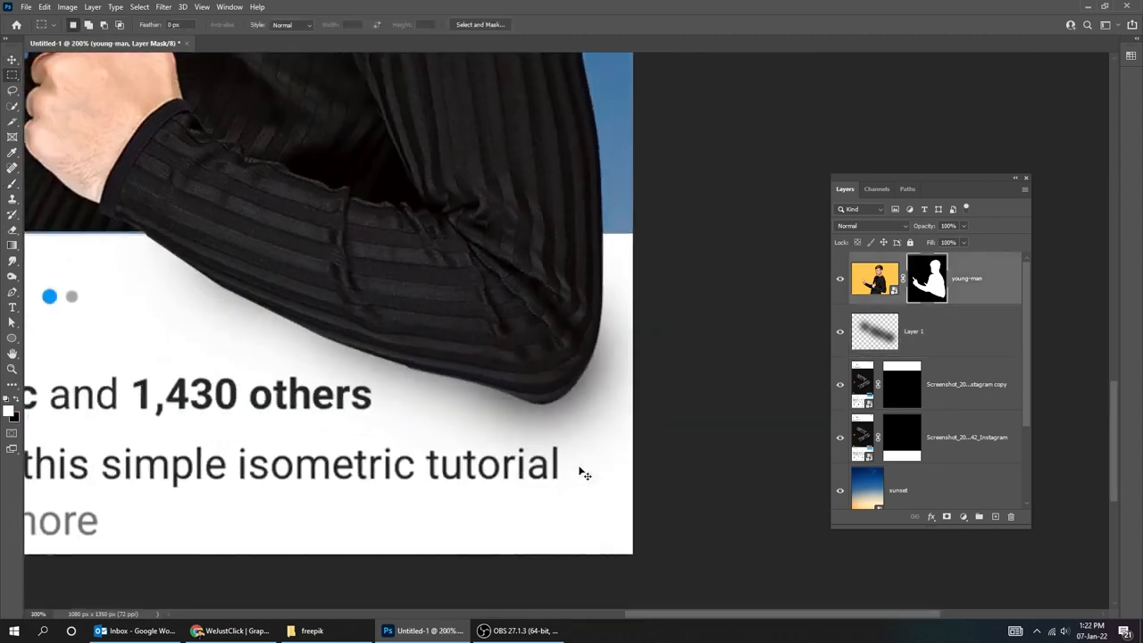
pyautogui.hotkey('ctrl', '-')
pyautogui.hotkey('ctrl', '-')
pyautogui.hotkey('ctrl', '-')
pyautogui.hotkey('ctrl', '-')
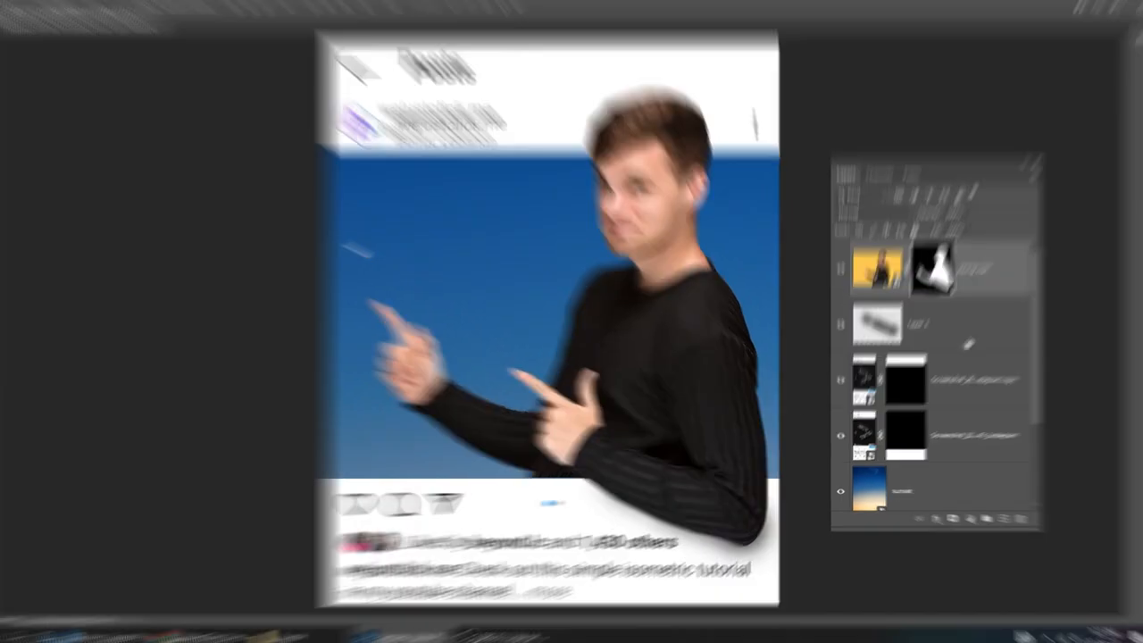
# Add another new layer directly above the forearm shadow layer, ready for painting with the Brush tool.
pyautogui.click(964, 336)
pyautogui.click(1035, 515)
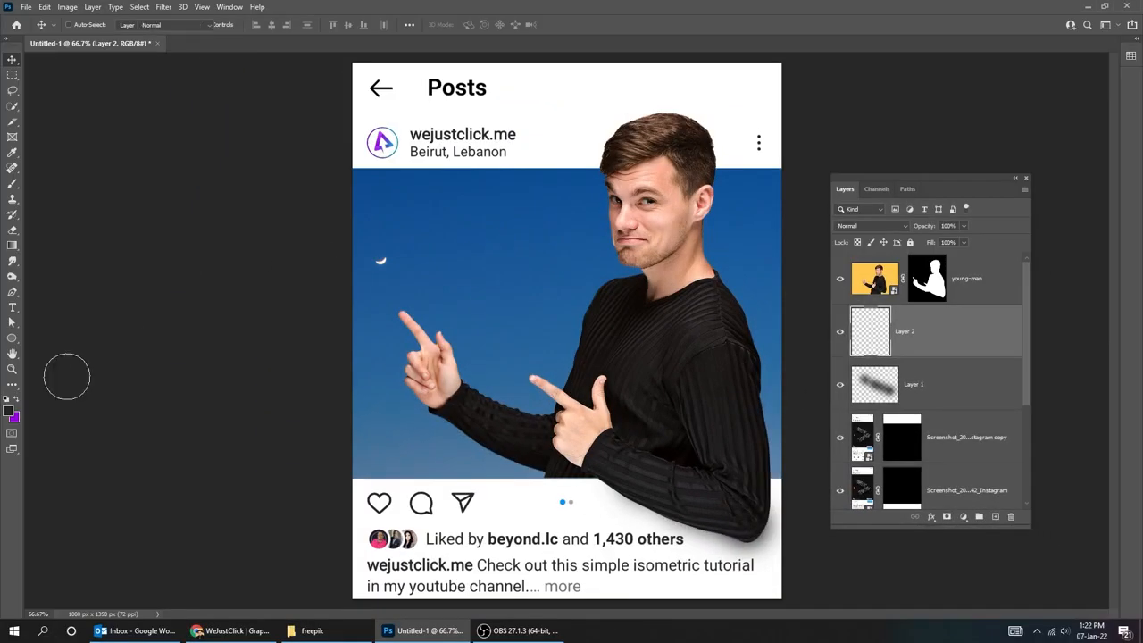
pyautogui.press('b')
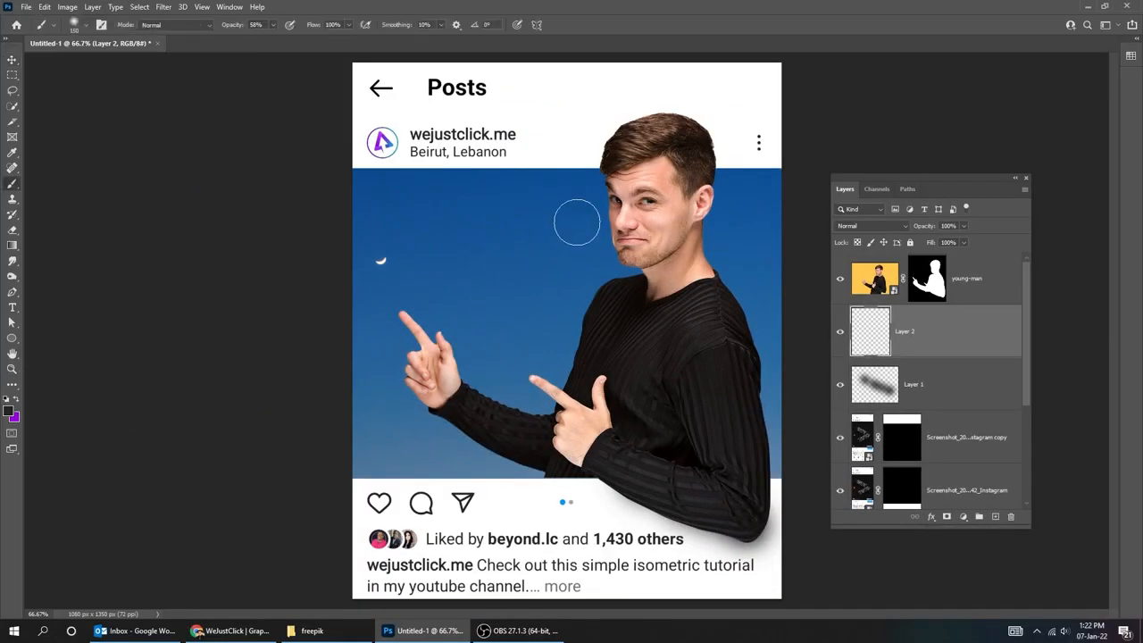
# Try to paint a soft shadow around the man's head at 58% brush opacity and undo the strokes.
pyautogui.moveTo(709, 143)
pyautogui.mouseDown()
pyautogui.moveTo(669, 134)
pyautogui.moveTo(706, 140)
pyautogui.moveTo(634, 143)
pyautogui.moveTo(679, 132)
pyautogui.mouseUp()
pyautogui.hotkey('ctrl', 'z')
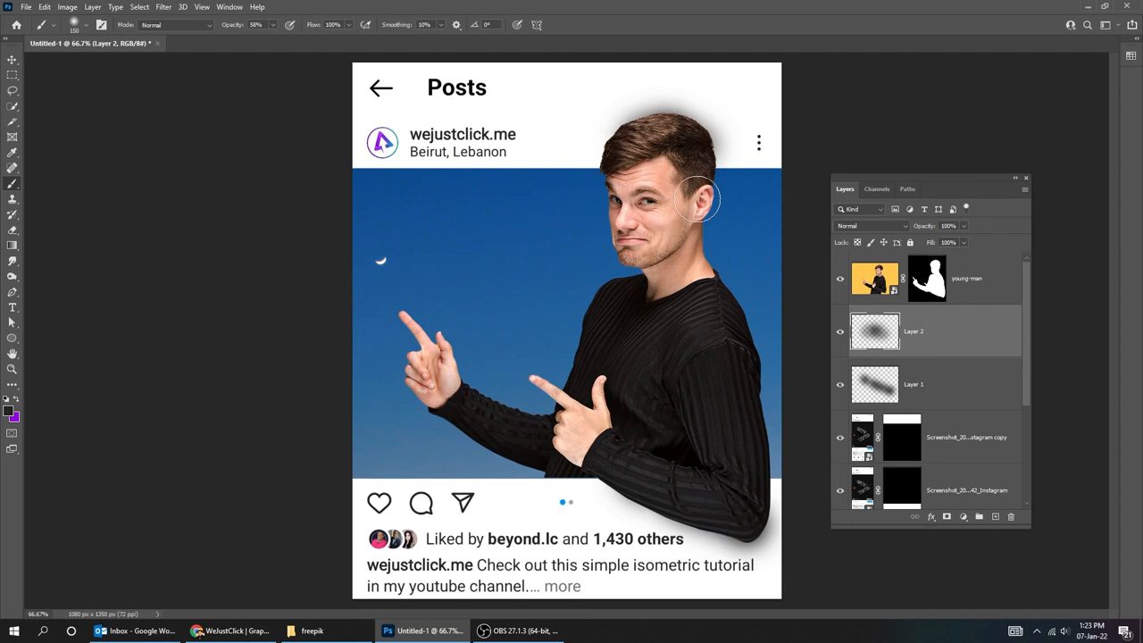
pyautogui.hotkey('ctrl', 'z')
pyautogui.hotkey('ctrl', 'z')
pyautogui.hotkey('ctrl', 'z')
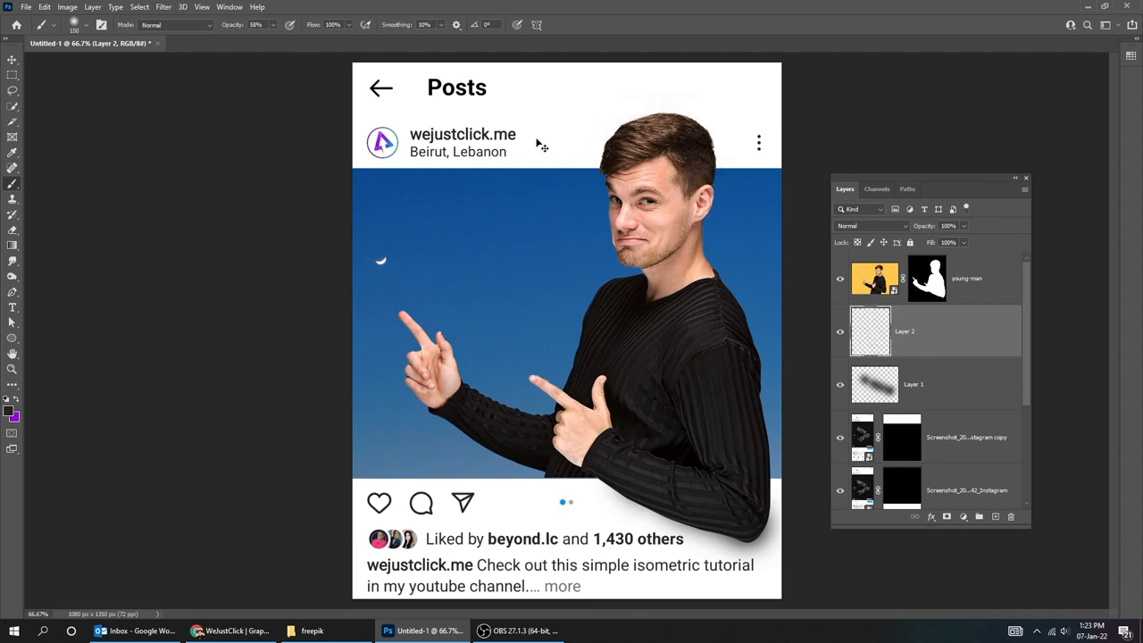
# Paint a fainter shadow around the man's head with a 100 px brush at 31% opacity.
pyautogui.click(273, 27)
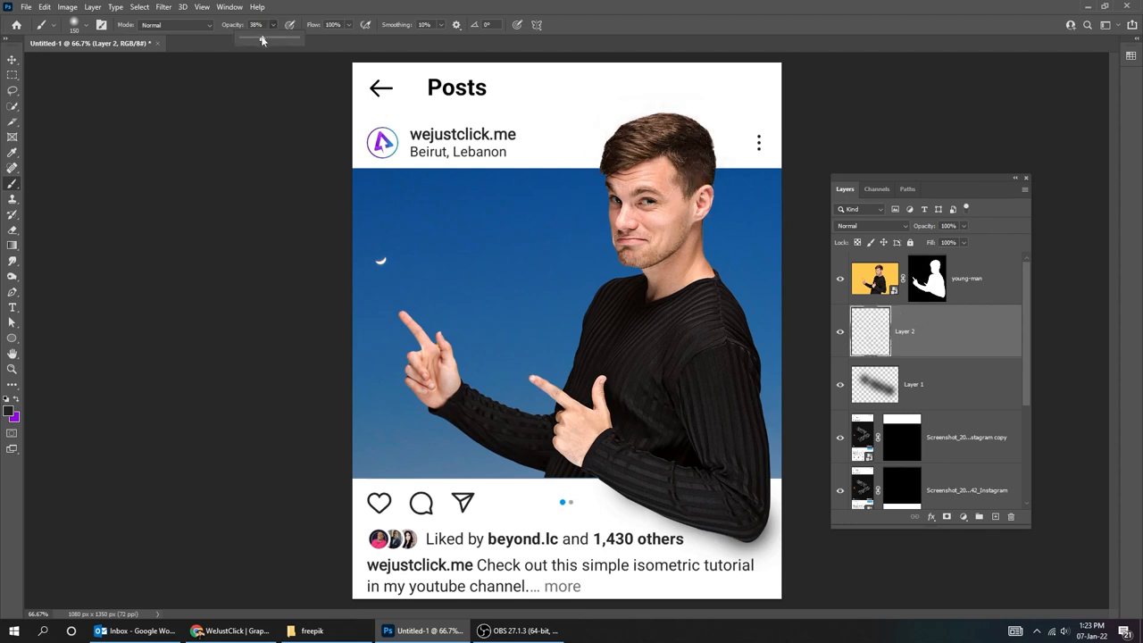
pyautogui.moveTo(260, 41); pyautogui.dragTo(259, 41)
pyautogui.click(685, 150)
pyautogui.moveTo(685, 150)
pyautogui.mouseDown()
pyautogui.moveTo(698, 151)
pyautogui.moveTo(674, 129)
pyautogui.moveTo(641, 129)
pyautogui.moveTo(625, 148)
pyautogui.moveTo(676, 140)
pyautogui.moveTo(714, 168)
pyautogui.moveTo(691, 137)
pyautogui.moveTo(655, 129)
pyautogui.mouseUp()
pyautogui.click(701, 156)
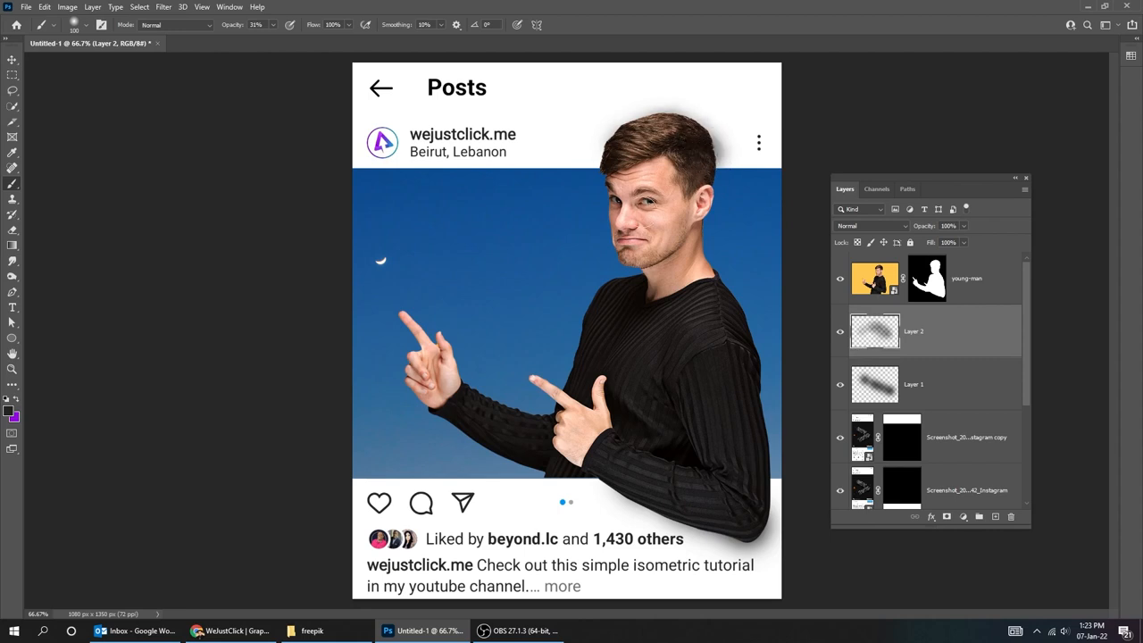
pyautogui.press('v')
# Add a Hue/Saturation adjustment layer directly above the young-man layer.
pyautogui.click(989, 288)
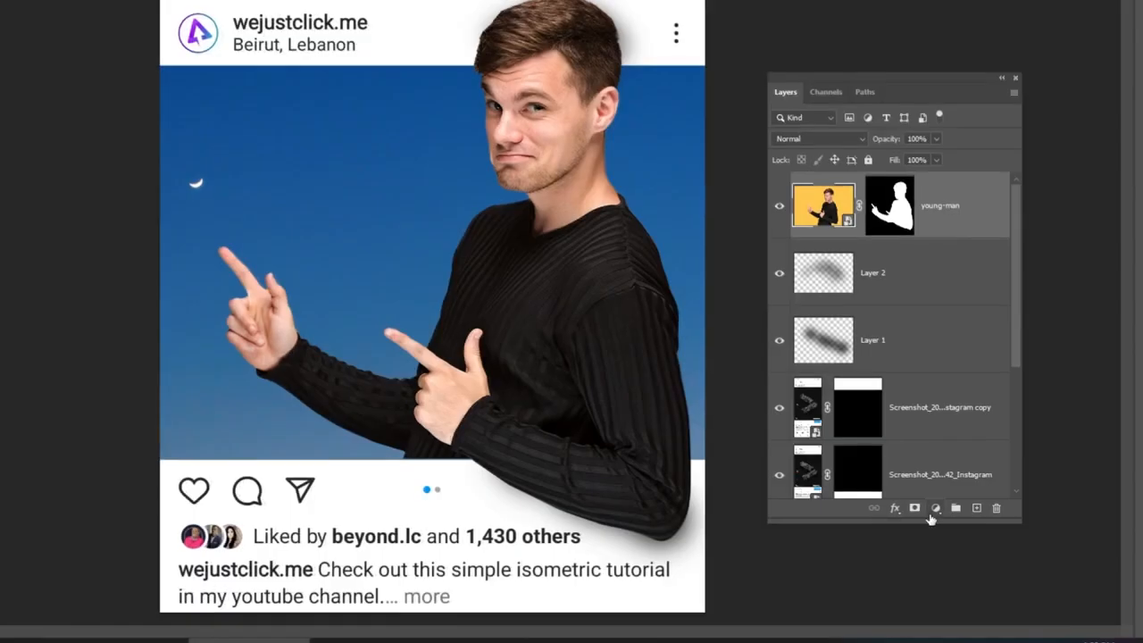
pyautogui.click(962, 516)
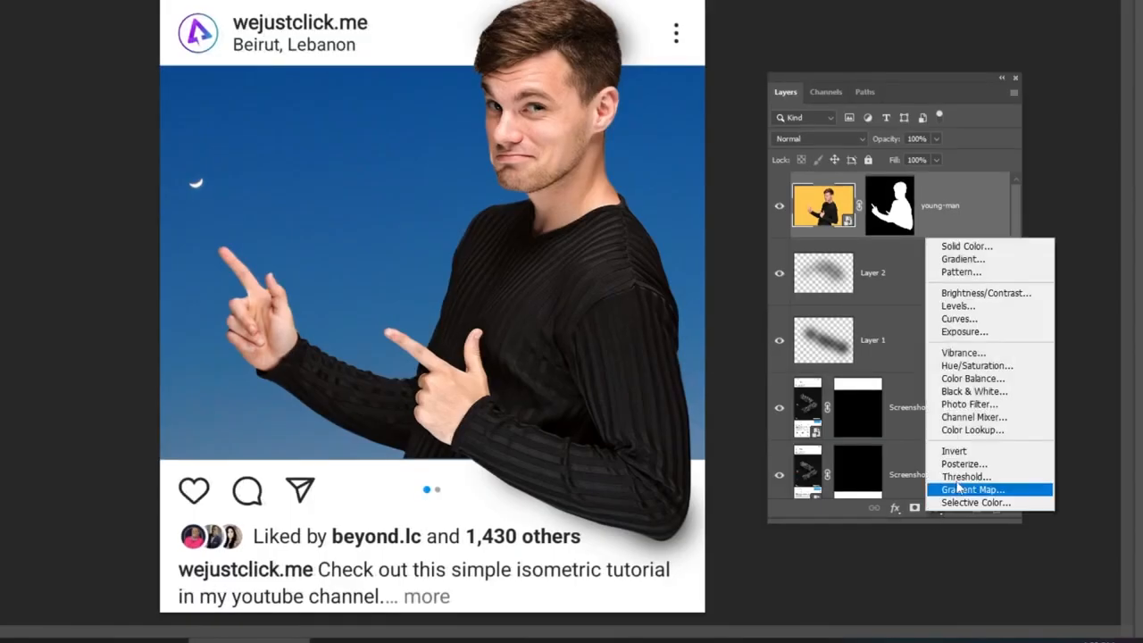
pyautogui.click(975, 366)
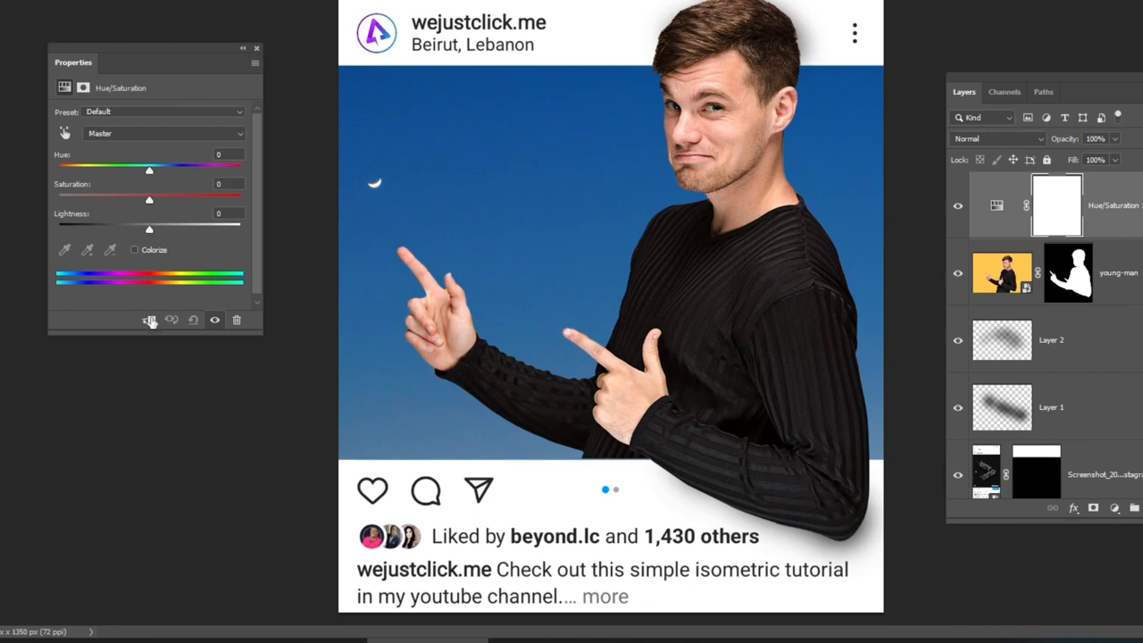
# Clip the Hue/Saturation adjustment to the young-man layer and raise its saturation to the maximum.
pyautogui.click(149, 320)
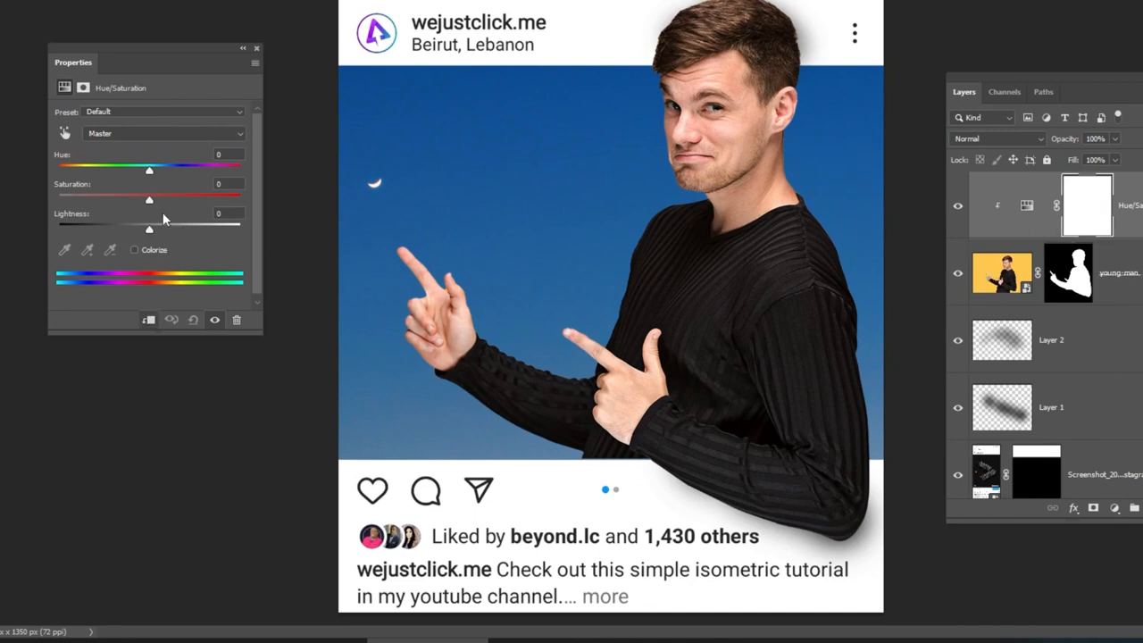
pyautogui.moveTo(149, 200); pyautogui.dragTo(273, 202)
pyautogui.click(256, 49)
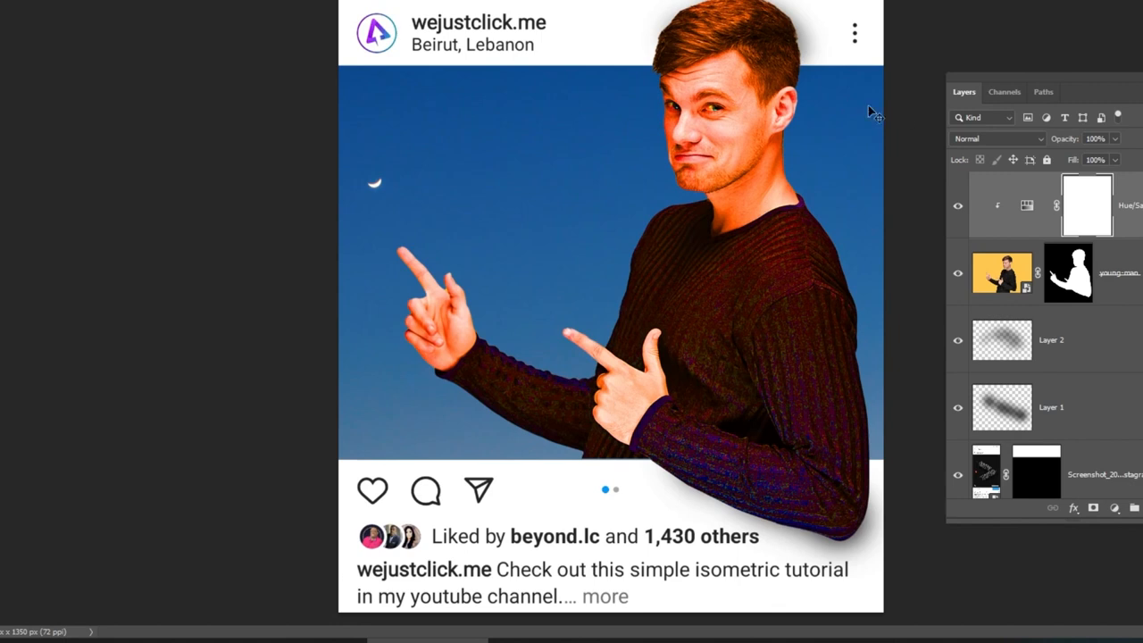
# Set the clipped Hue/Saturation layer's blend mode to Color Burn and lower its fill to 18%.
pyautogui.click(1000, 138)
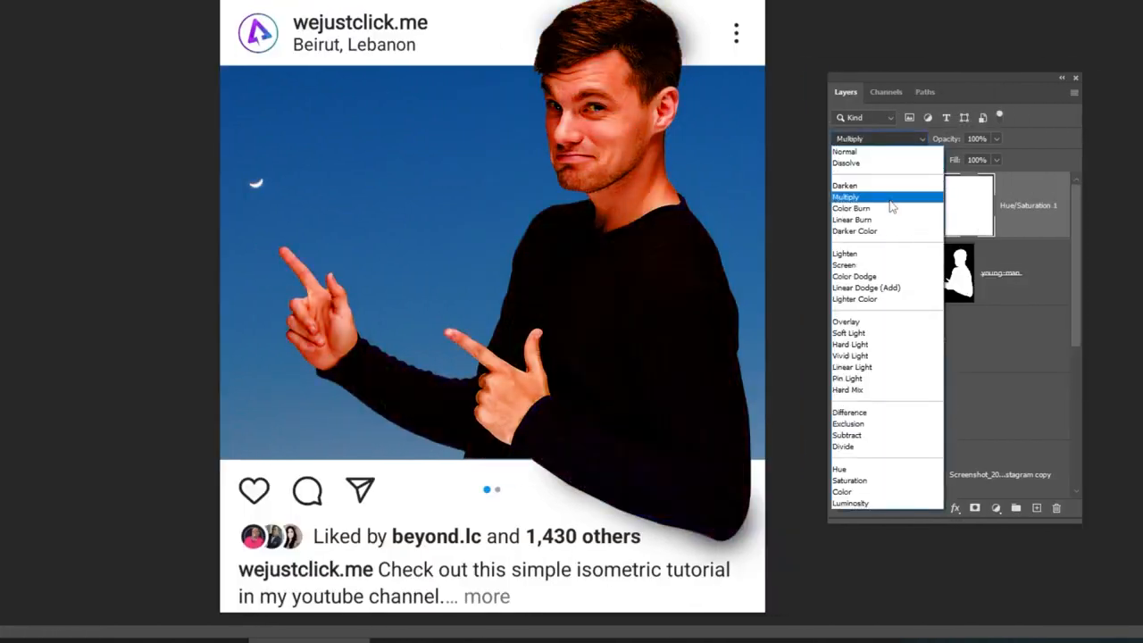
pyautogui.click(891, 208)
pyautogui.moveTo(998, 161); pyautogui.dragTo(939, 179)
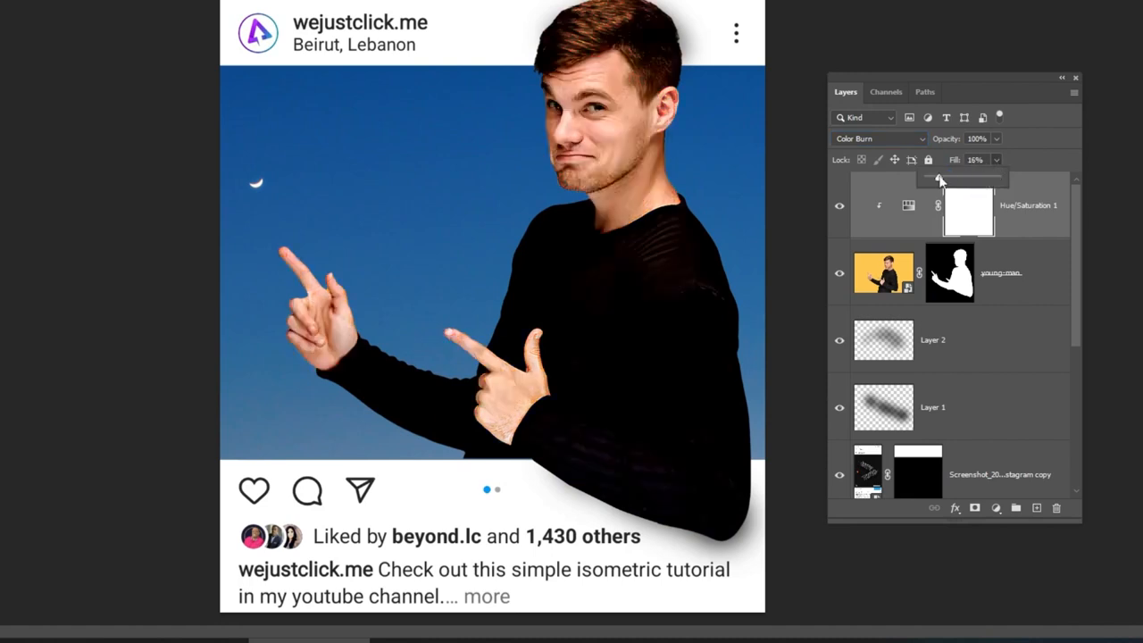
# Compare the man with and without the Color Burn adjustment and reduce that layer's fill to 5%.
pyautogui.click(839, 208)
pyautogui.click(840, 208)
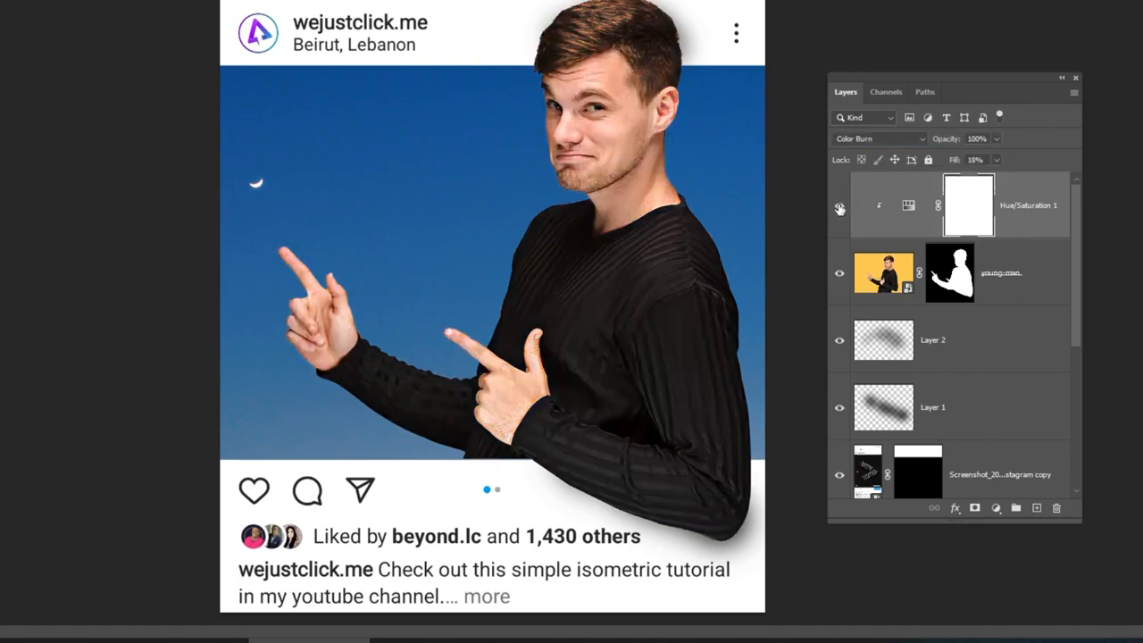
pyautogui.click(839, 208)
pyautogui.click(839, 208)
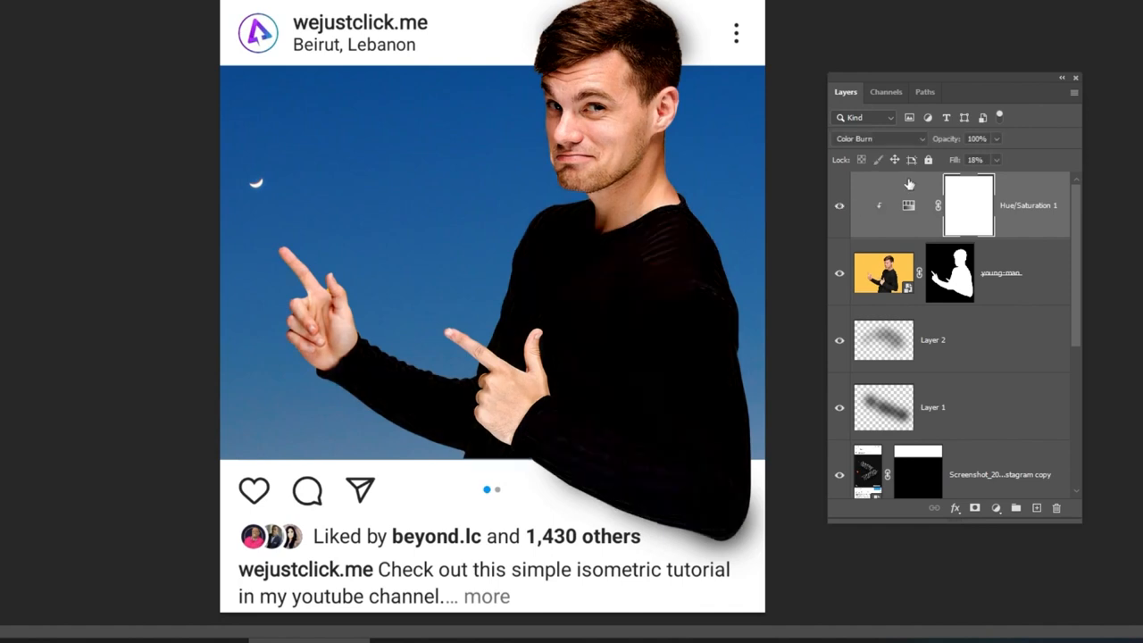
pyautogui.click(996, 160)
pyautogui.moveTo(995, 182); pyautogui.dragTo(987, 182)
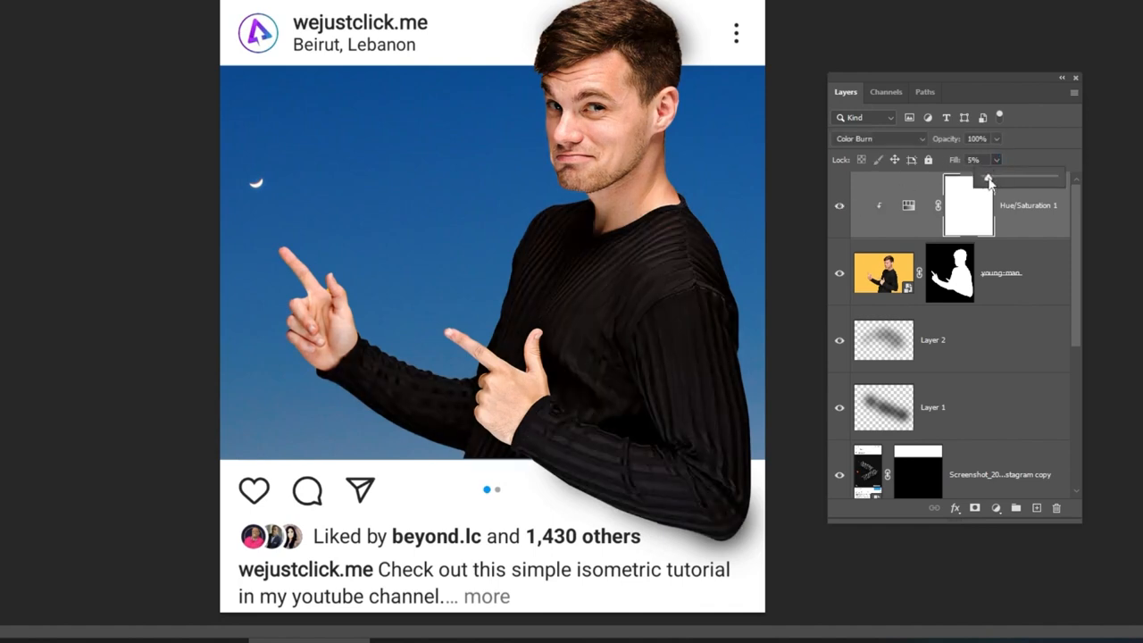
pyautogui.click(1018, 214)
# Add a second Hue/Saturation adjustment clipped to the young-man layer, with saturation at +100.
pyautogui.click(996, 507)
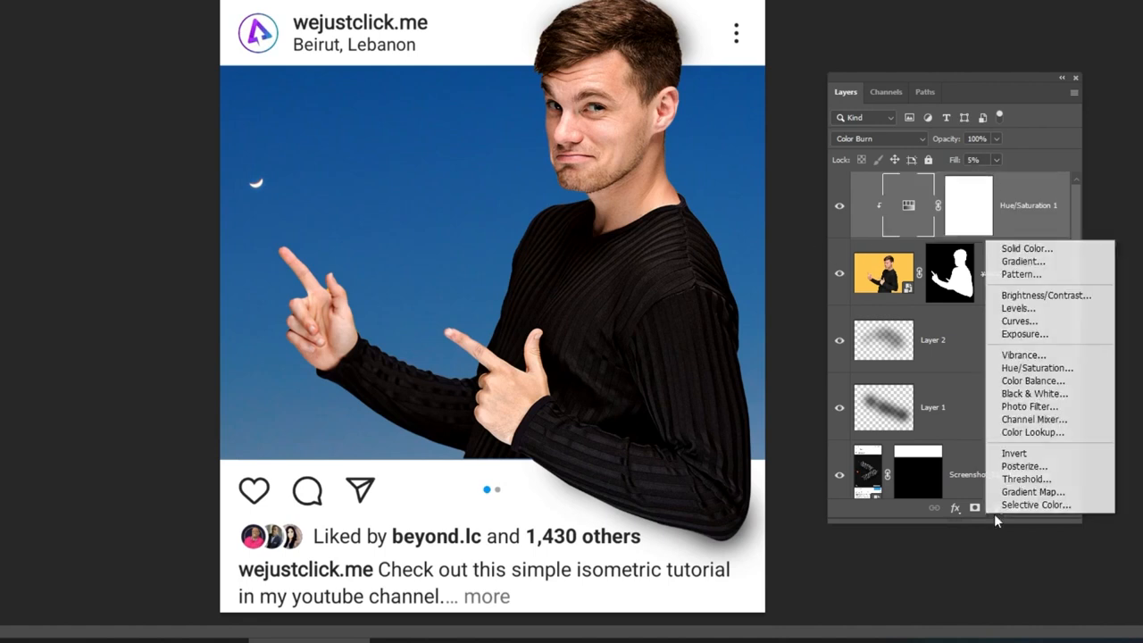
pyautogui.click(1037, 368)
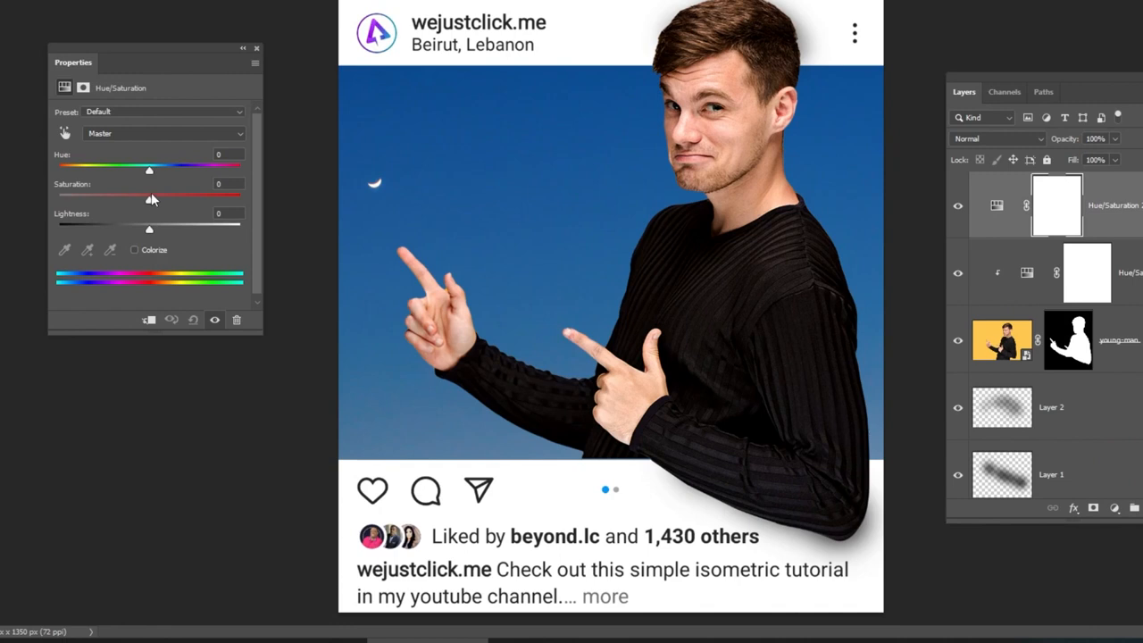
pyautogui.click(150, 319)
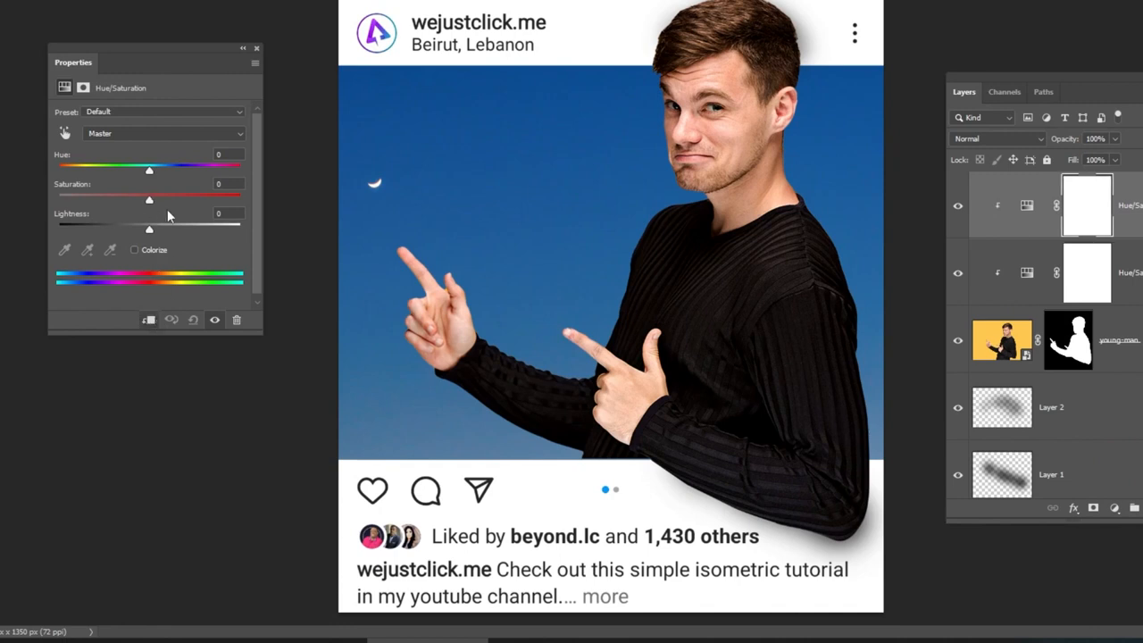
pyautogui.moveTo(154, 200); pyautogui.dragTo(268, 194)
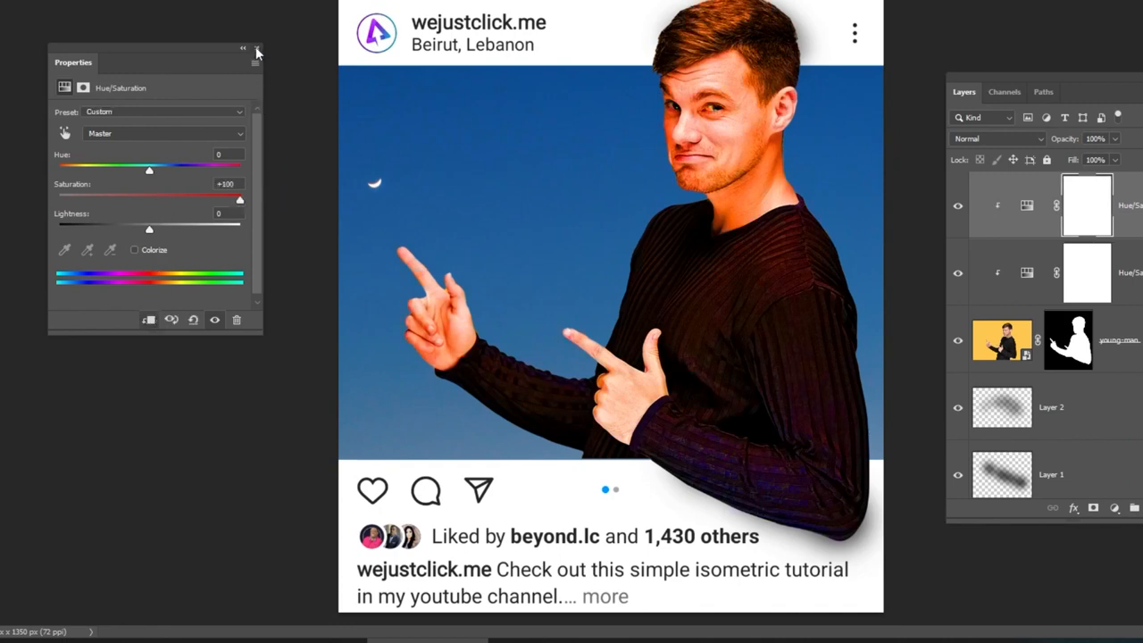
pyautogui.click(256, 49)
# Set the second Hue/Saturation layer to Color Dodge with 10% fill and compare the man with and without the adjustments.
pyautogui.click(982, 139)
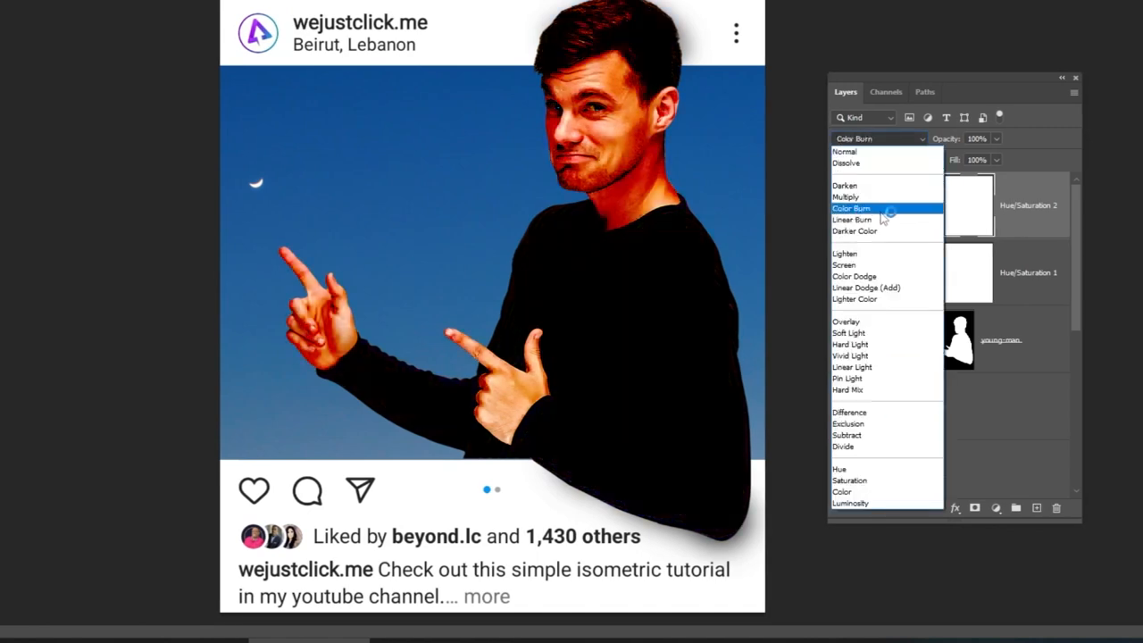
pyautogui.click(855, 276)
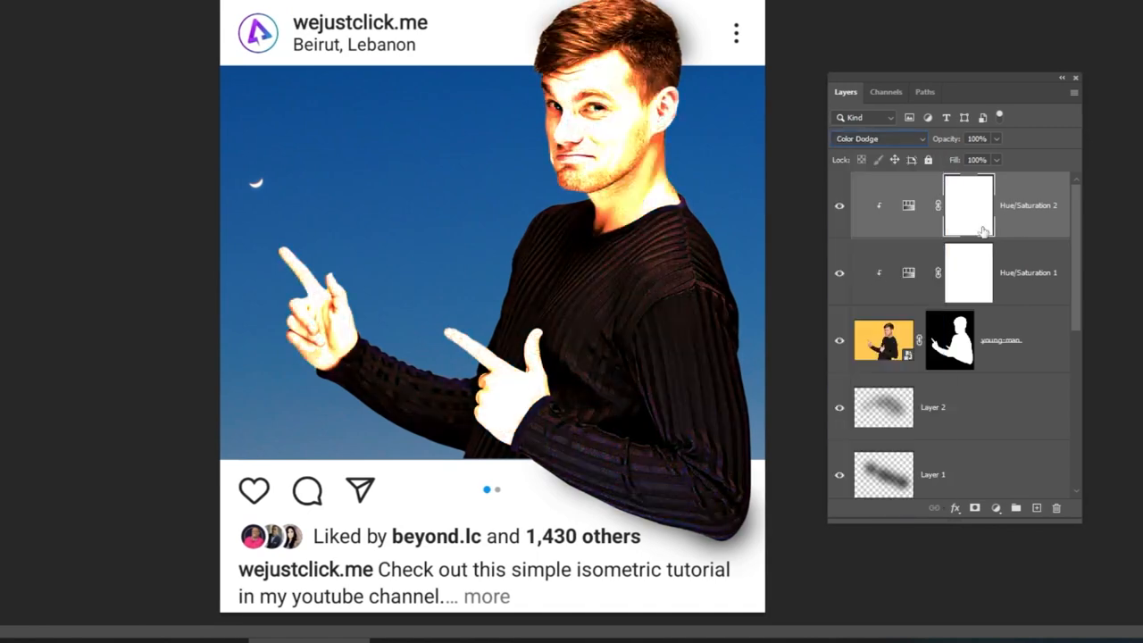
pyautogui.click(996, 159)
pyautogui.moveTo(991, 178); pyautogui.dragTo(933, 178)
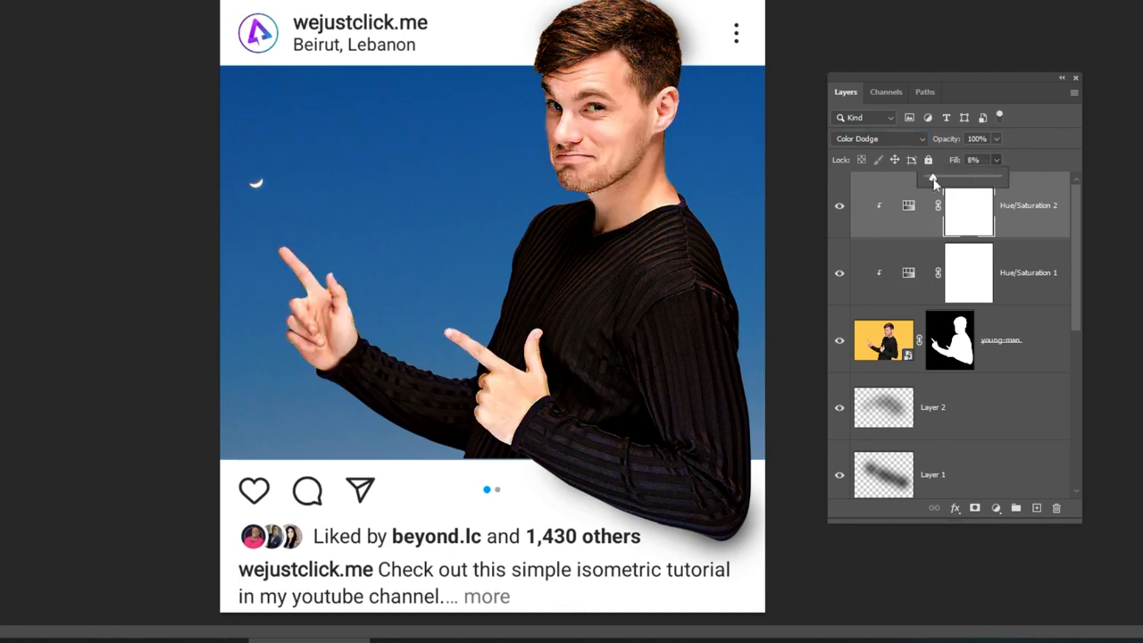
pyautogui.click(840, 209)
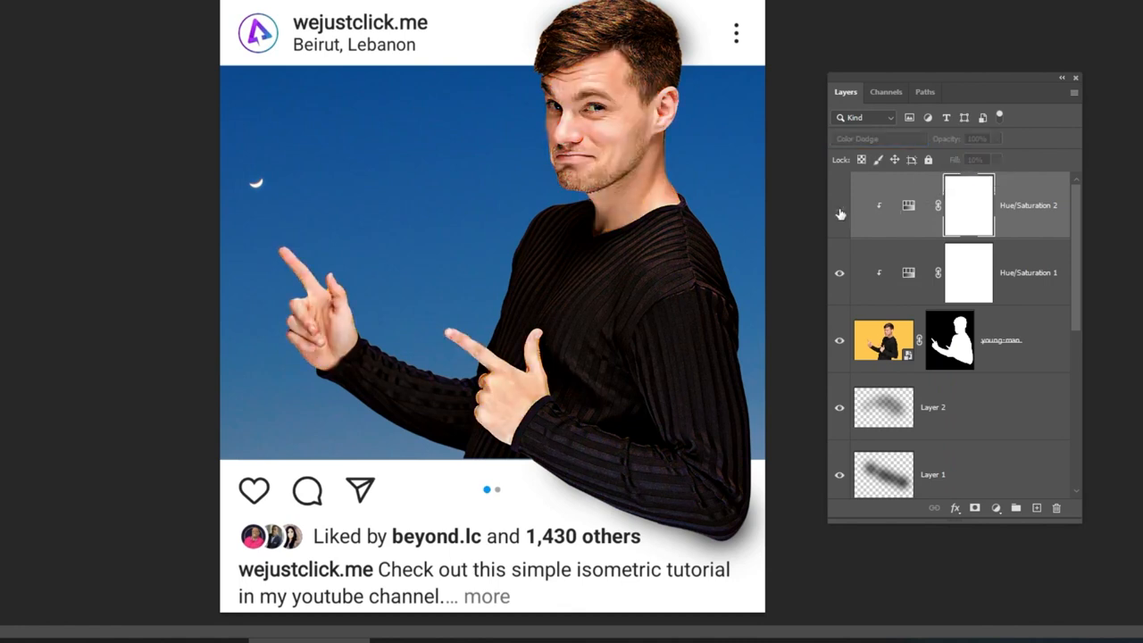
pyautogui.click(839, 209)
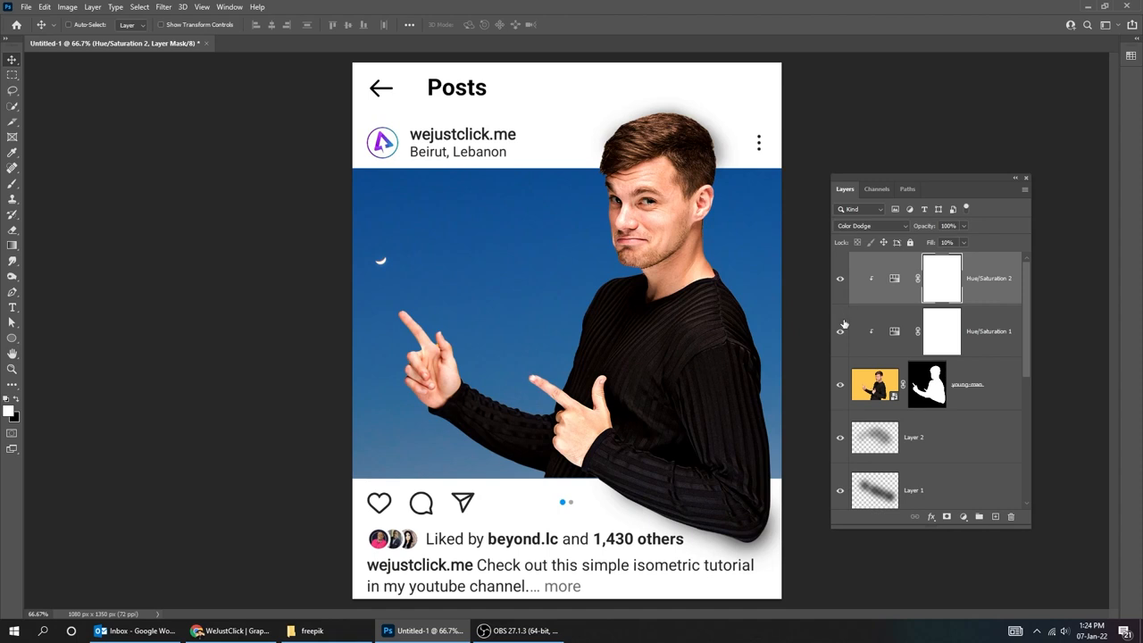
pyautogui.click(840, 281)
pyautogui.click(840, 332)
pyautogui.click(971, 280)
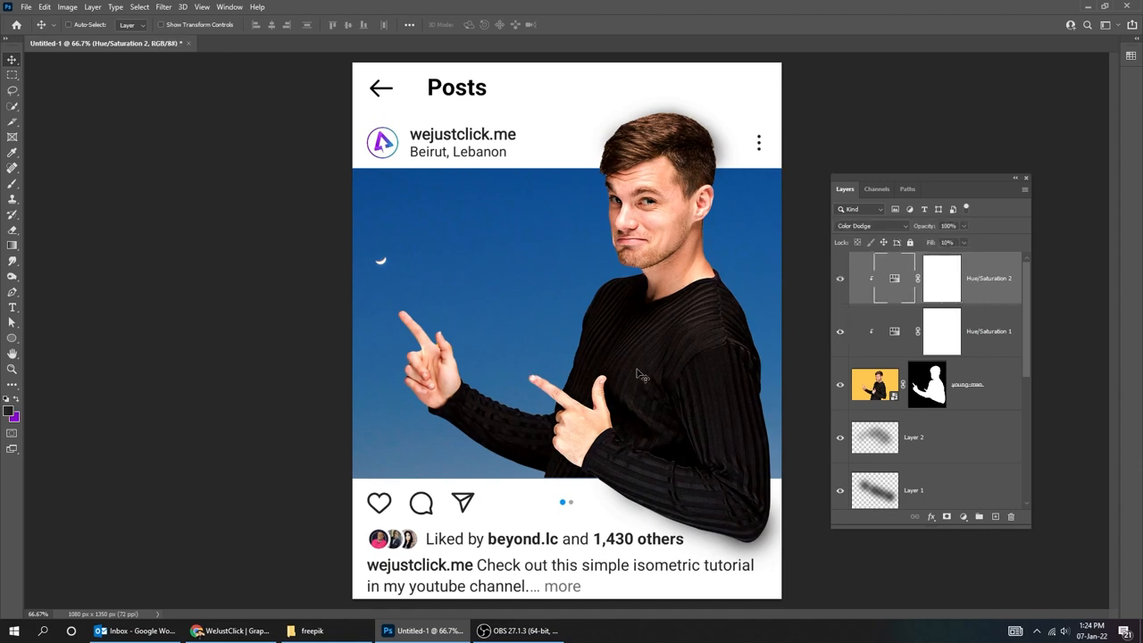
# Add a Hue/Saturation adjustment layer directly above the sunset layer with saturation at +100.
pyautogui.scroll(-4, 967, 439)
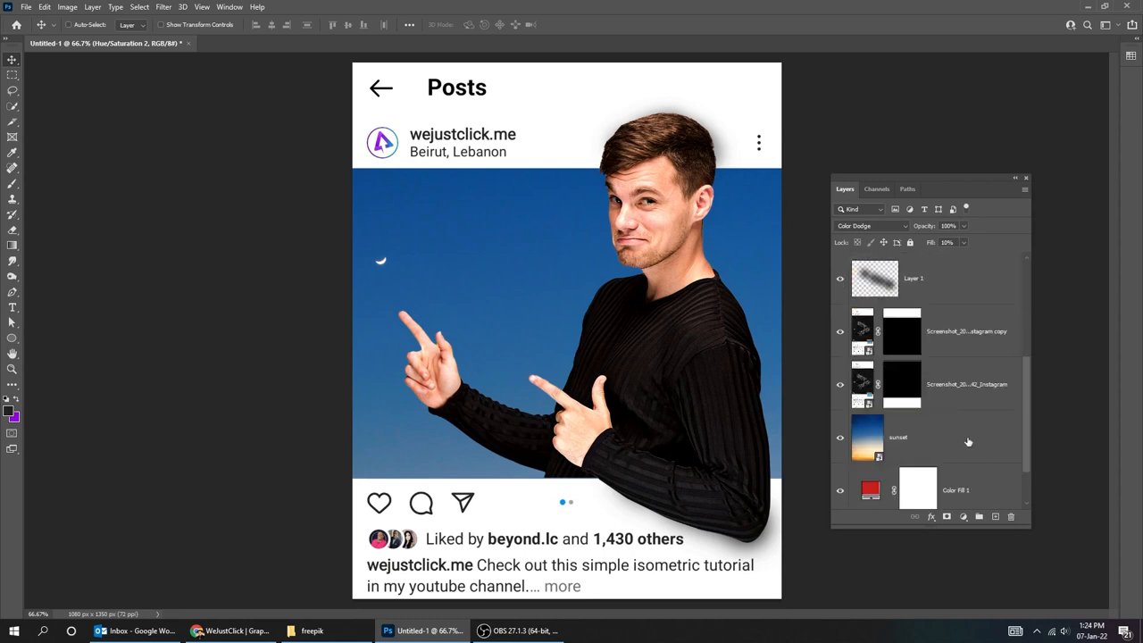
pyautogui.click(966, 450)
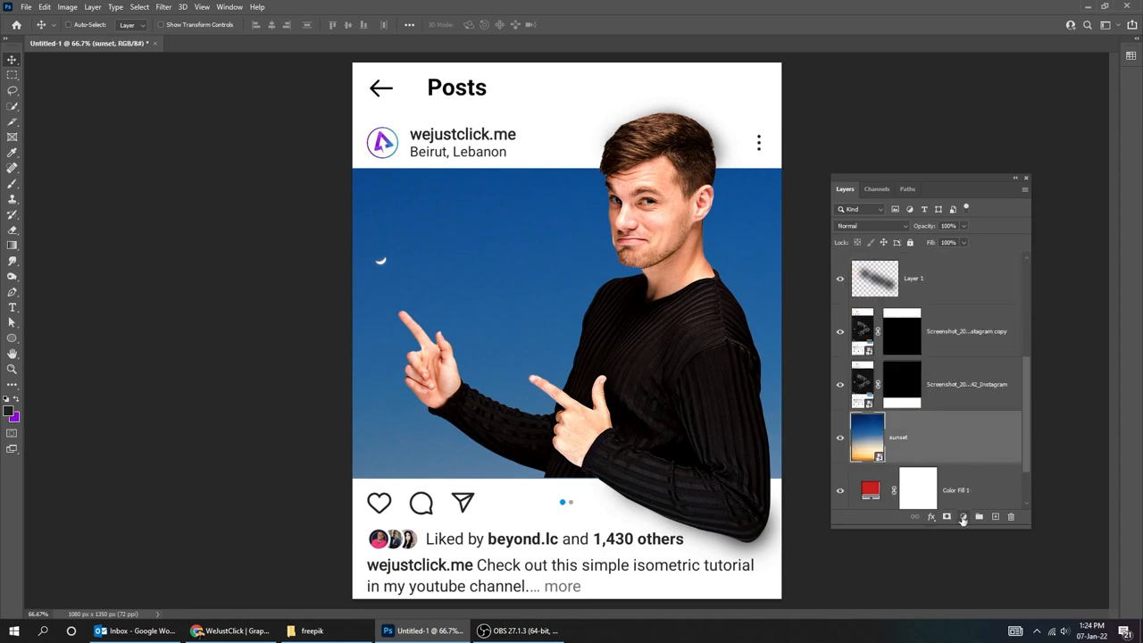
pyautogui.click(962, 517)
pyautogui.click(975, 405)
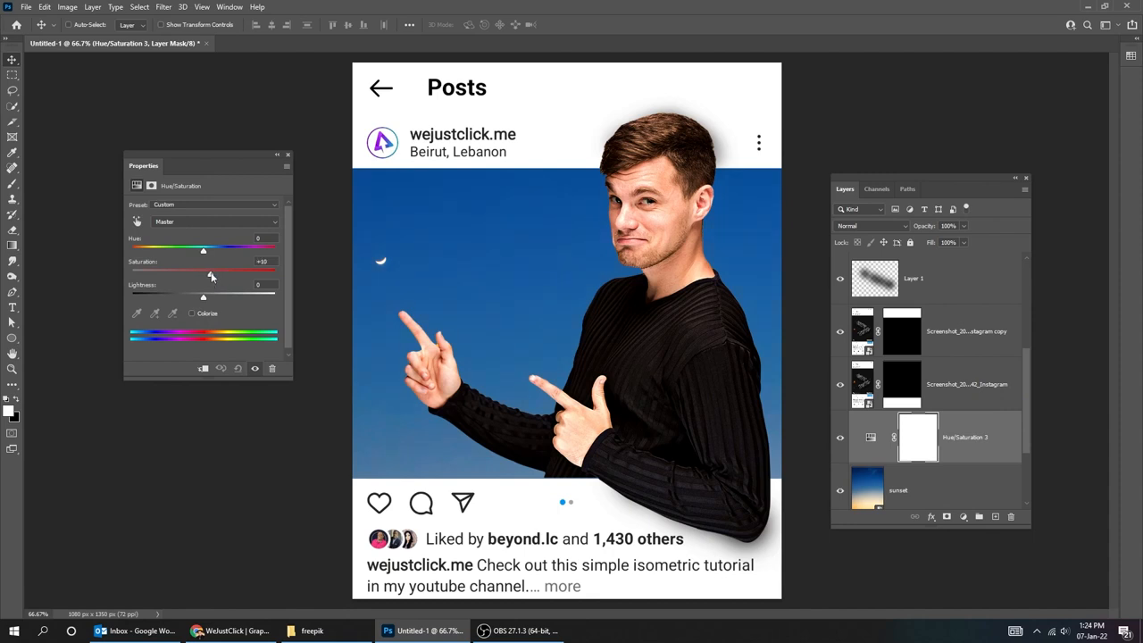
pyautogui.moveTo(223, 275); pyautogui.dragTo(290, 271)
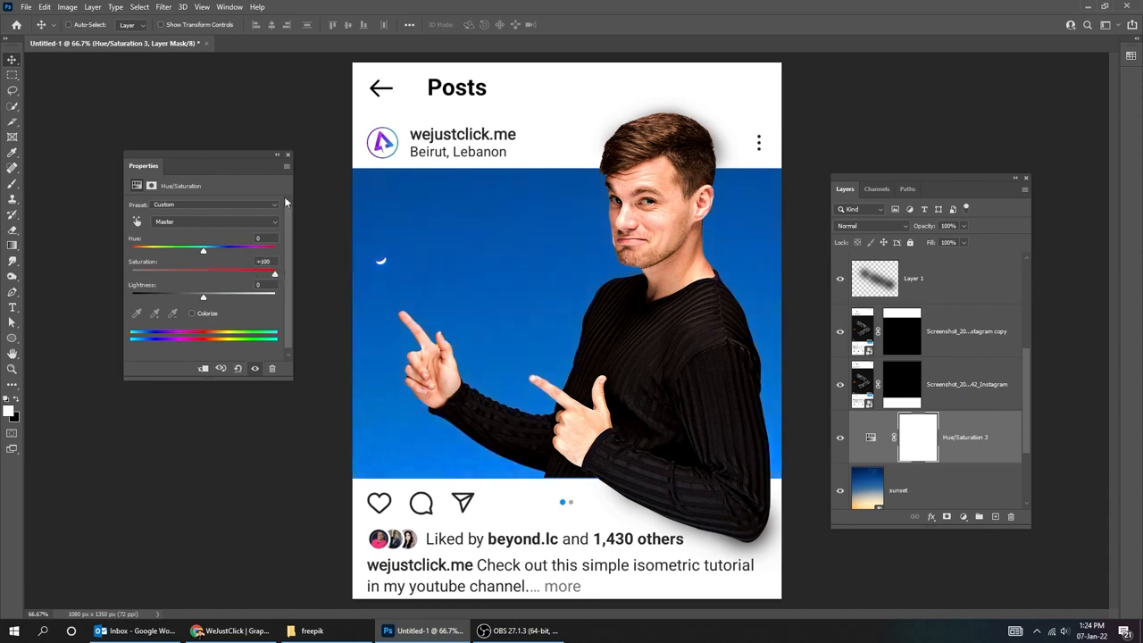
pyautogui.click(288, 155)
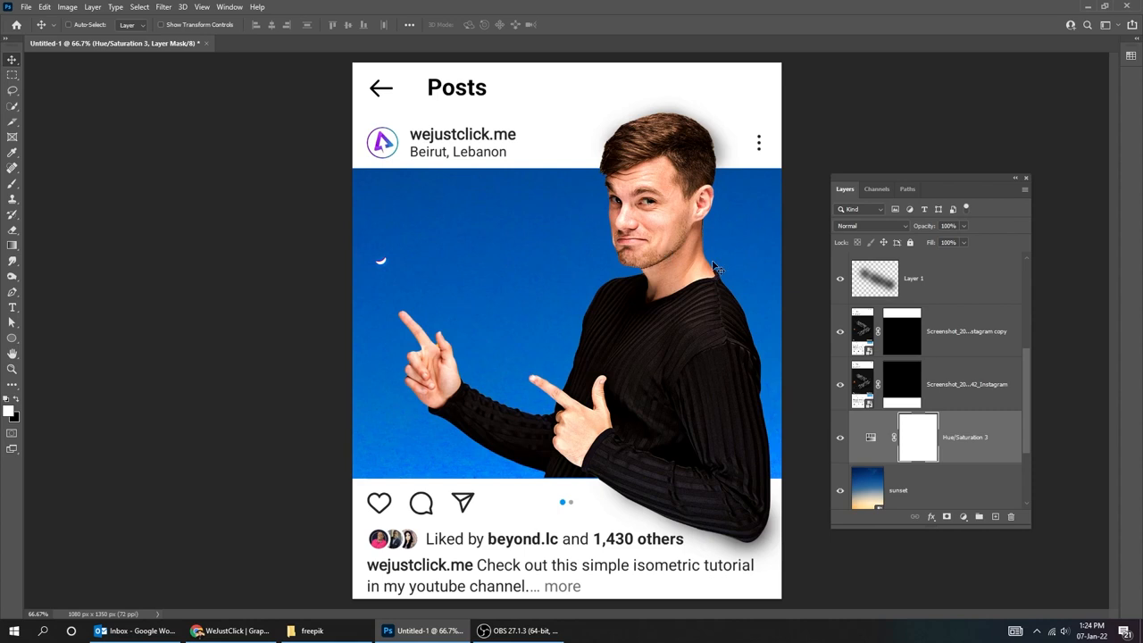
# Set the sunset's Hue/Saturation layer to Color Burn and lower its fill to 7%.
pyautogui.click(849, 226)
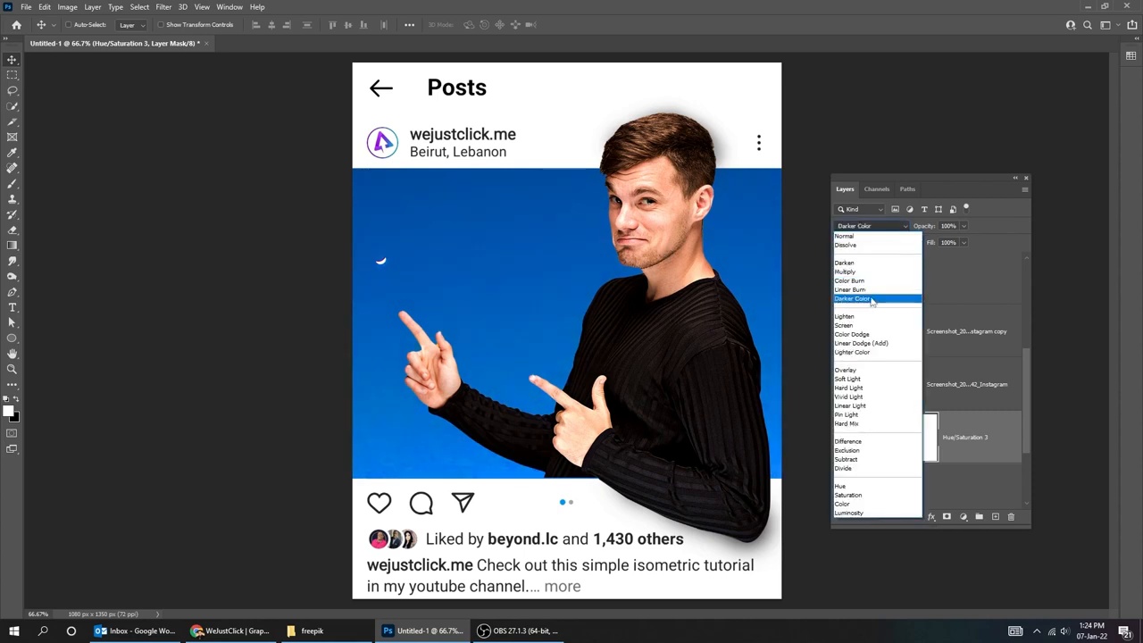
pyautogui.click(859, 274)
pyautogui.click(963, 243)
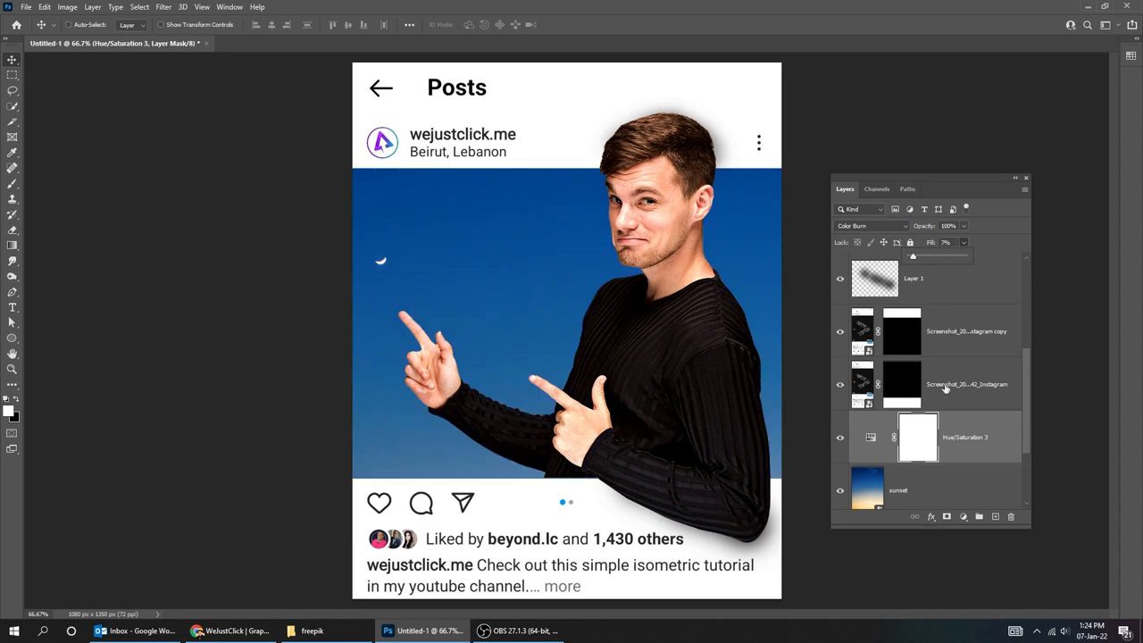
# Add another Hue/Saturation adjustment above the sunset's Color Burn layer, with saturation at +100.
pyautogui.click(871, 436)
pyautogui.click(962, 516)
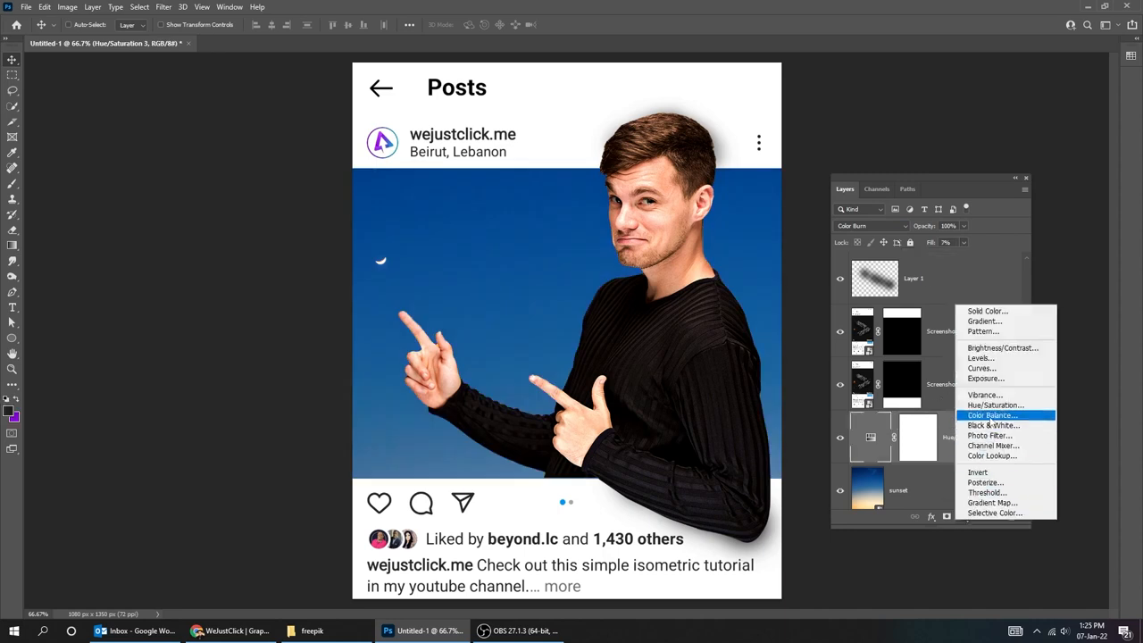
pyautogui.click(994, 406)
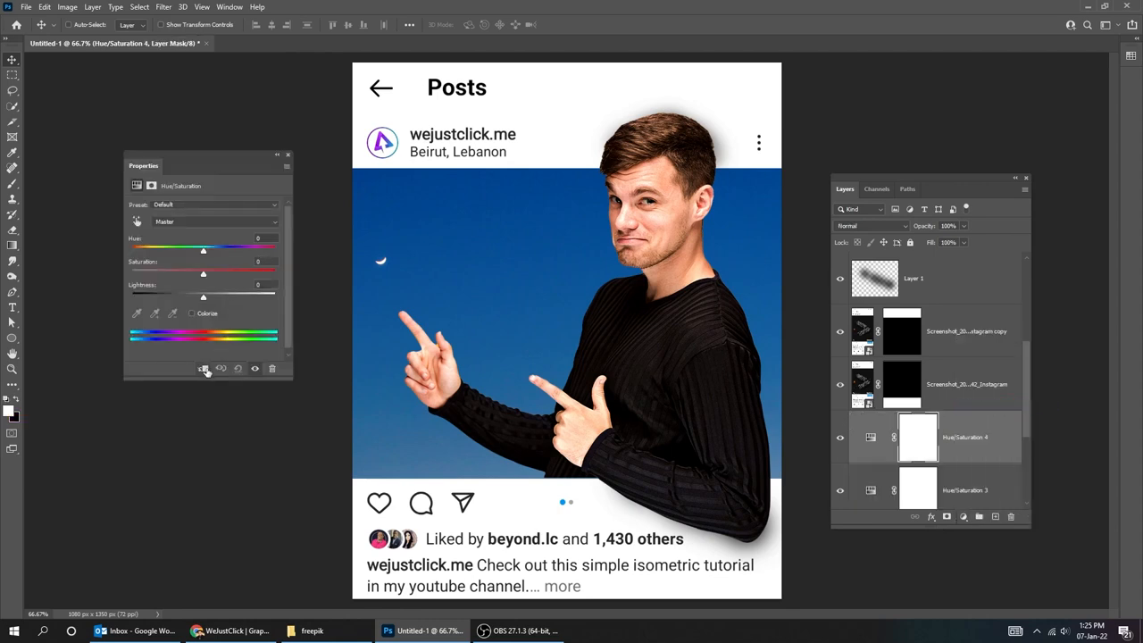
pyautogui.moveTo(204, 274); pyautogui.dragTo(293, 273)
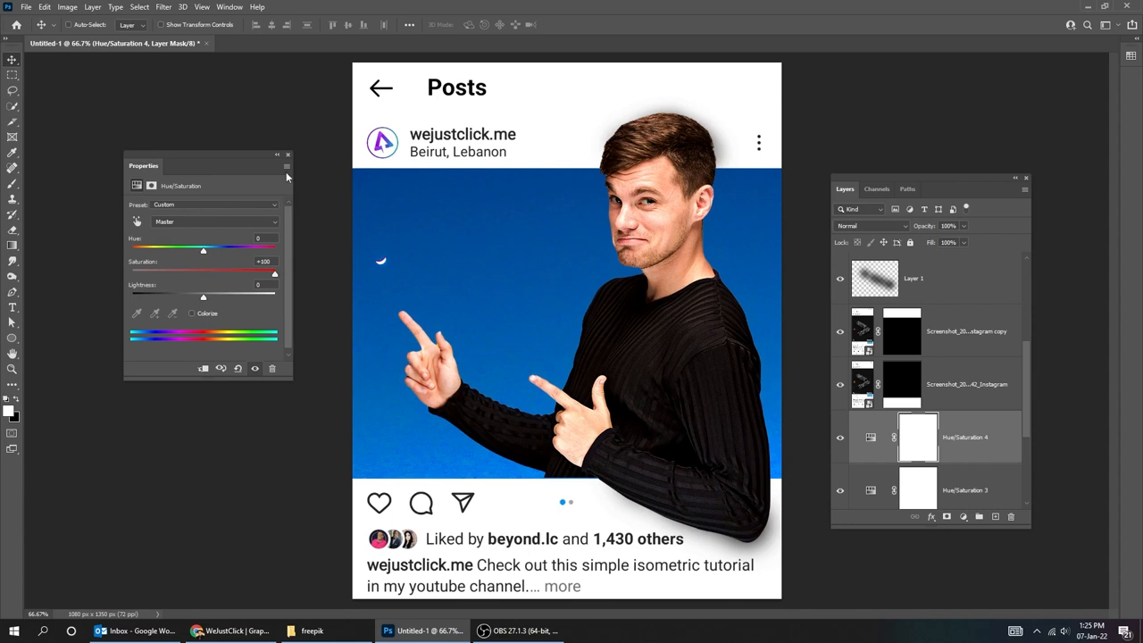
pyautogui.click(289, 155)
# Set the sunset's upper Hue/Saturation layer to Color Dodge with 9% fill and check its effect on the sky.
pyautogui.click(870, 225)
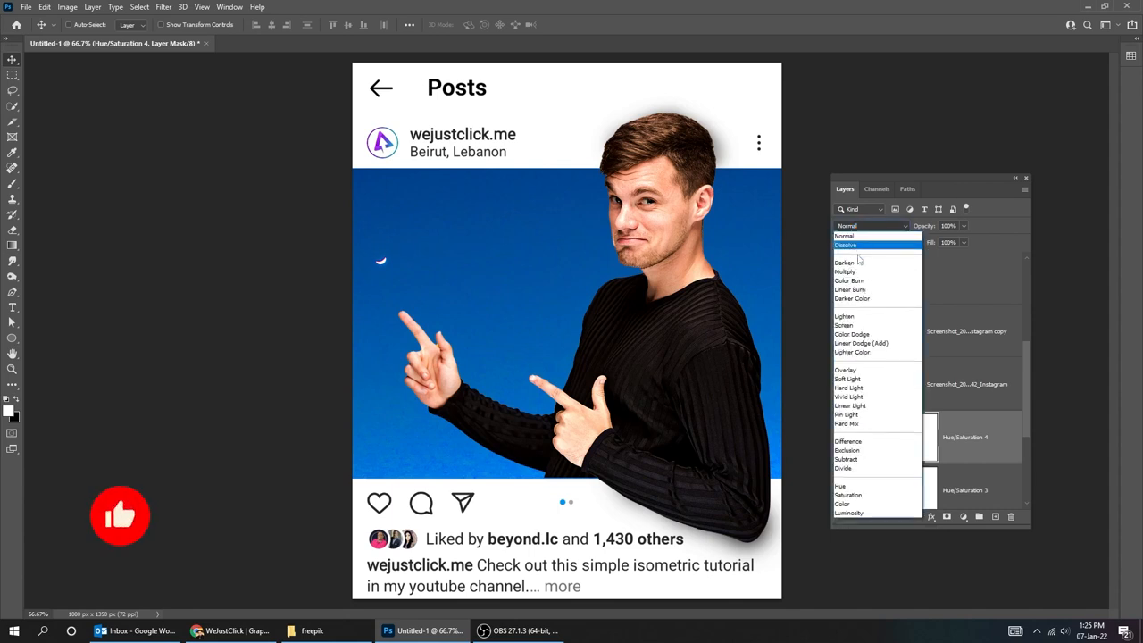
pyautogui.click(852, 334)
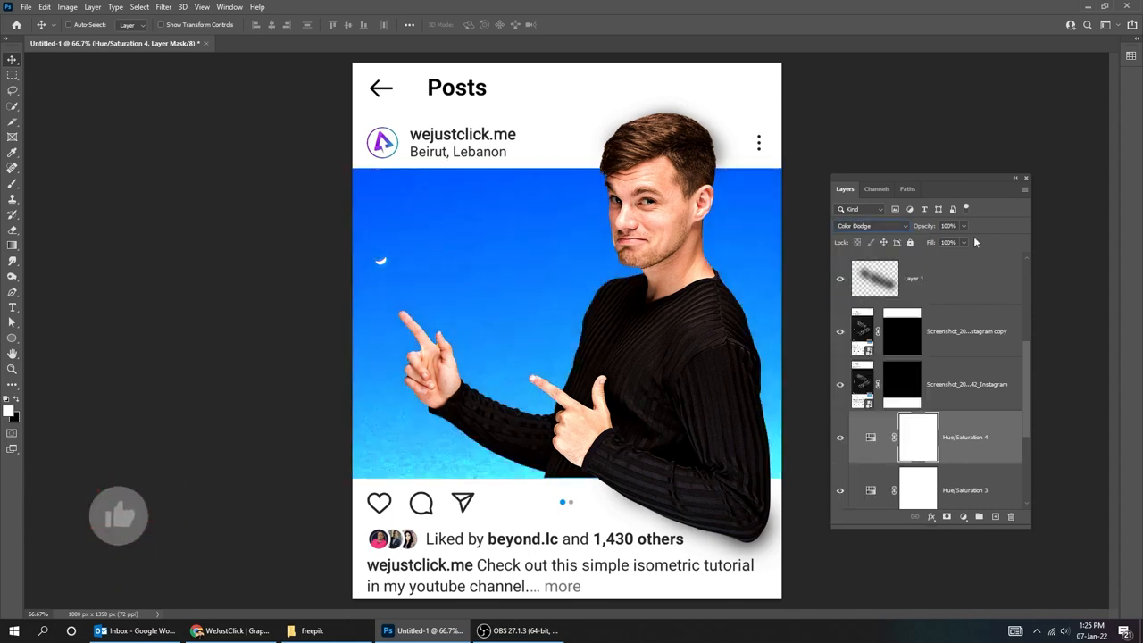
pyautogui.moveTo(961, 257); pyautogui.dragTo(914, 260)
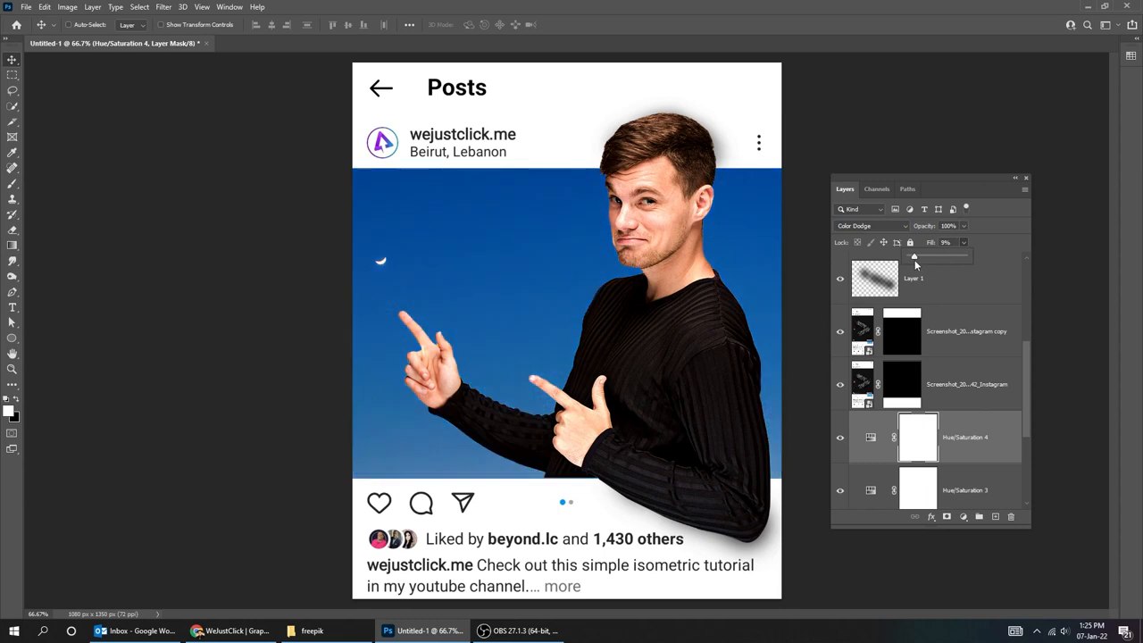
pyautogui.click(841, 438)
pyautogui.press('Tab')
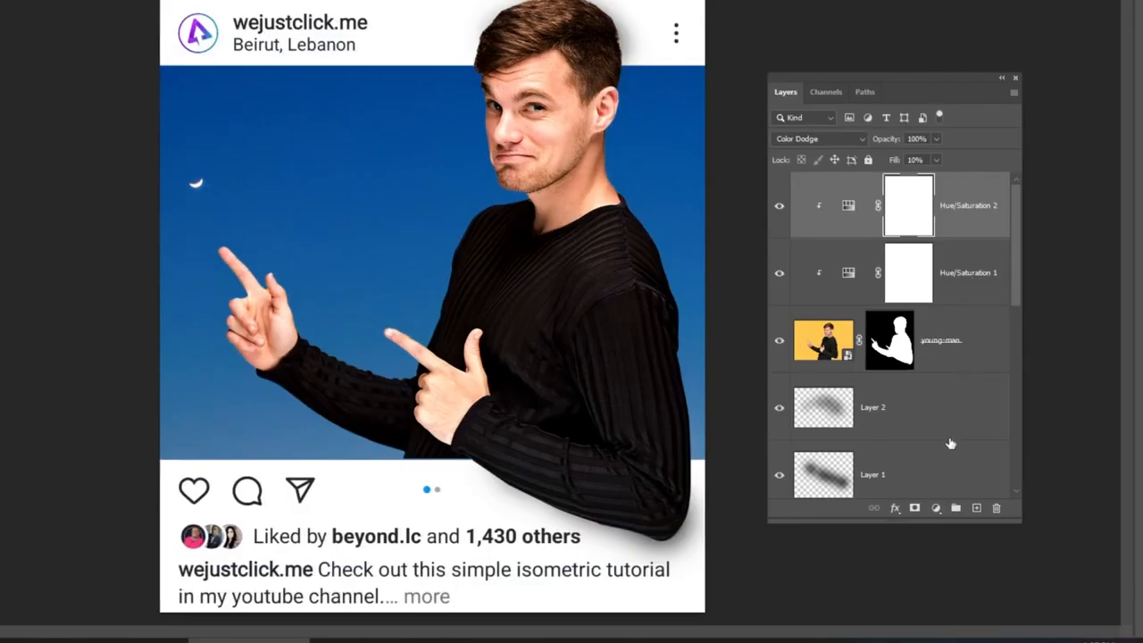
# Add a Gradient Map adjustment above the man's Hue/Saturation layers and clip it to the man.
pyautogui.click(935, 508)
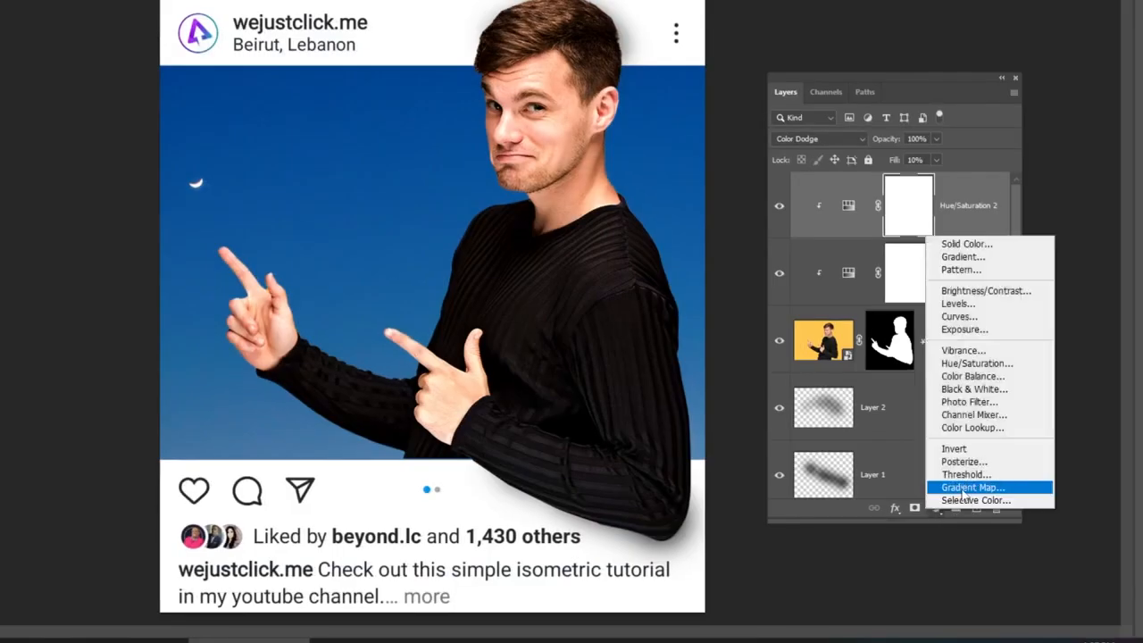
pyautogui.click(963, 487)
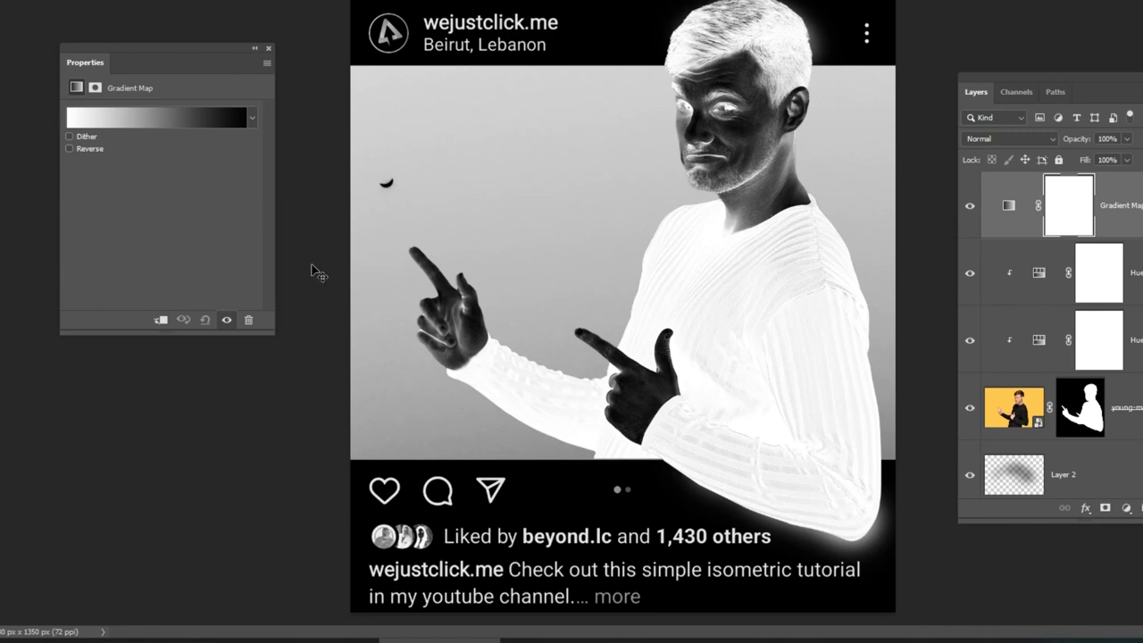
pyautogui.click(161, 319)
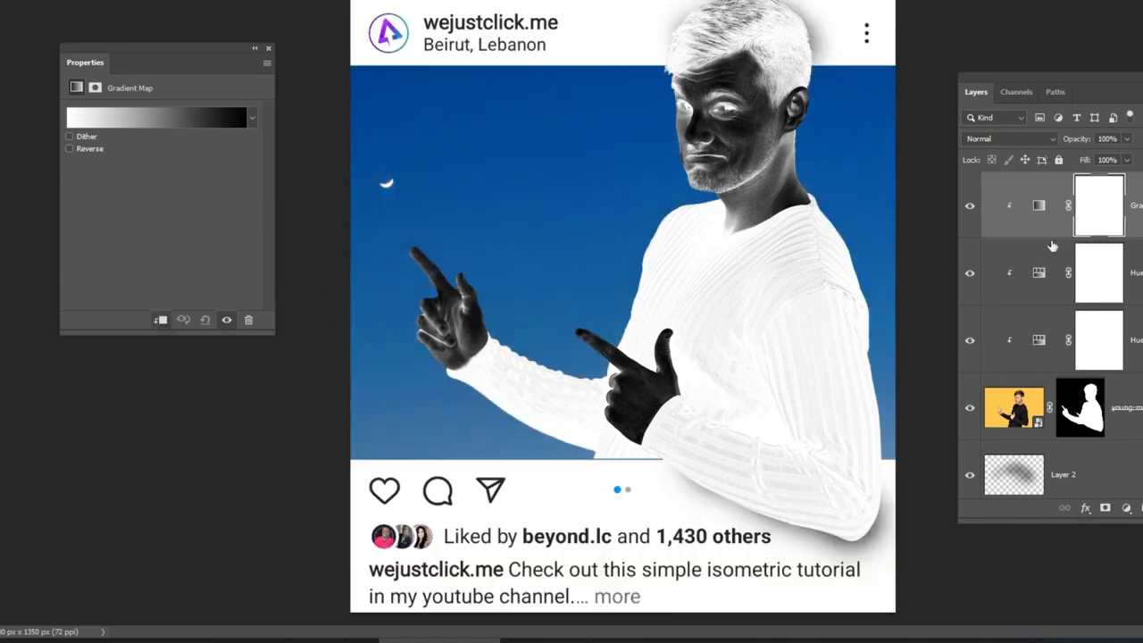
# Apply the Black, White preset to the man's Gradient Map and set its dark stop to 000000.
pyautogui.click(162, 121)
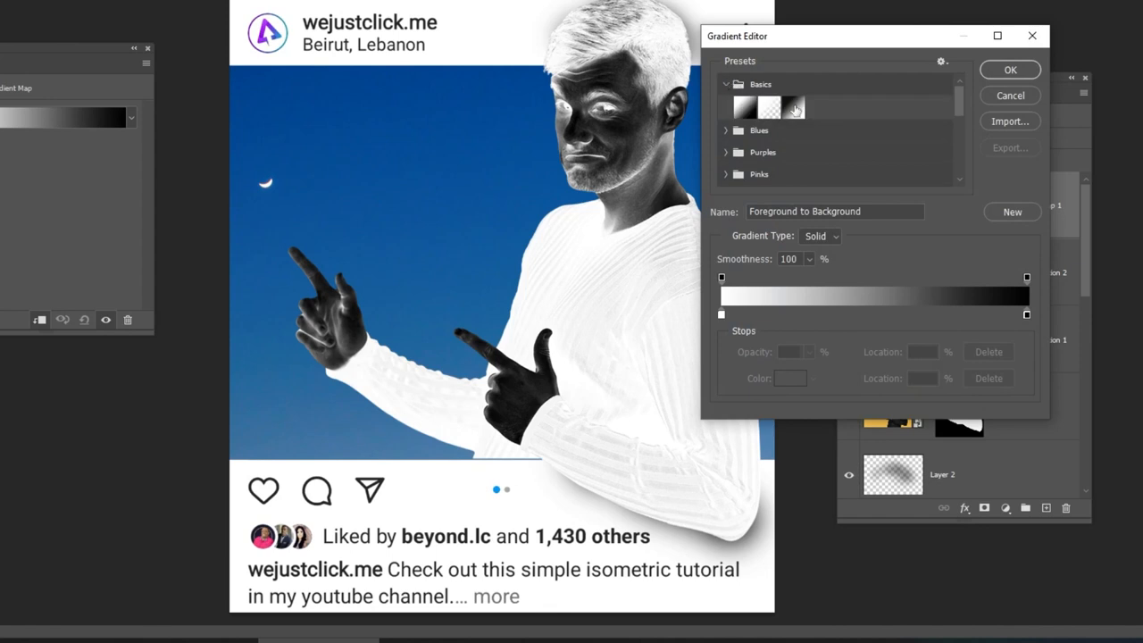
pyautogui.click(793, 107)
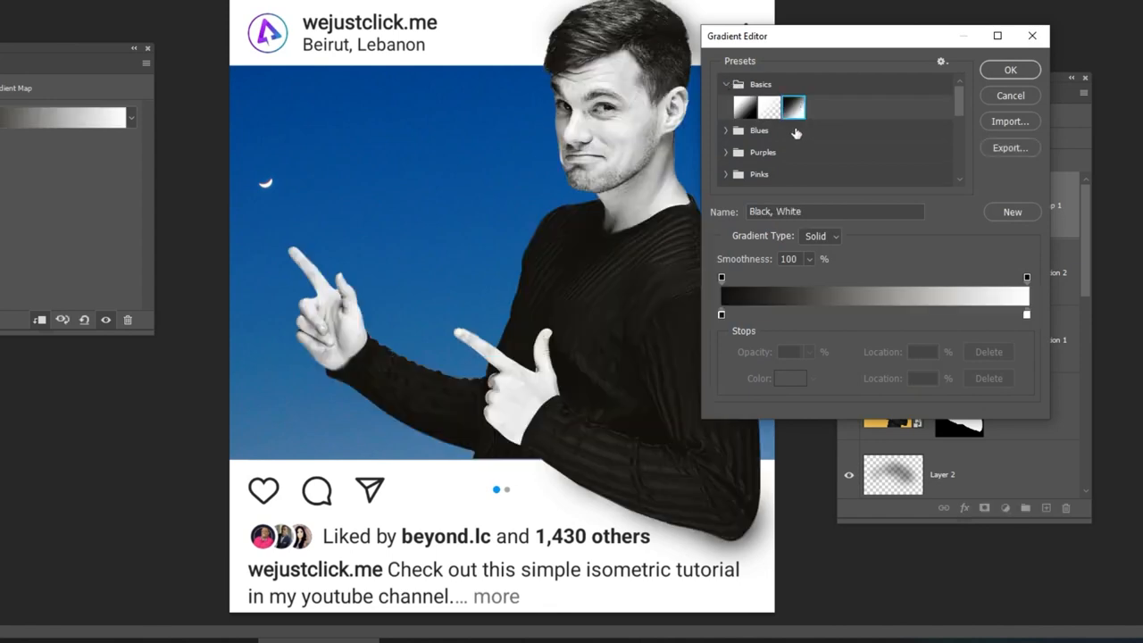
pyautogui.doubleClick(721, 314)
pyautogui.write('000000')
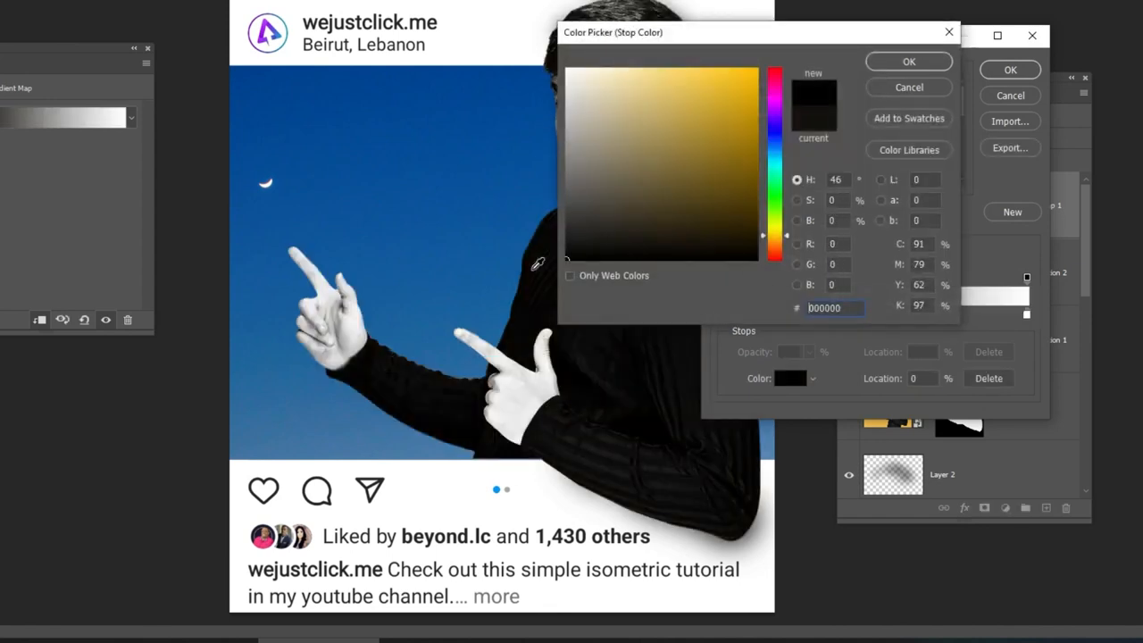
pyautogui.click(909, 61)
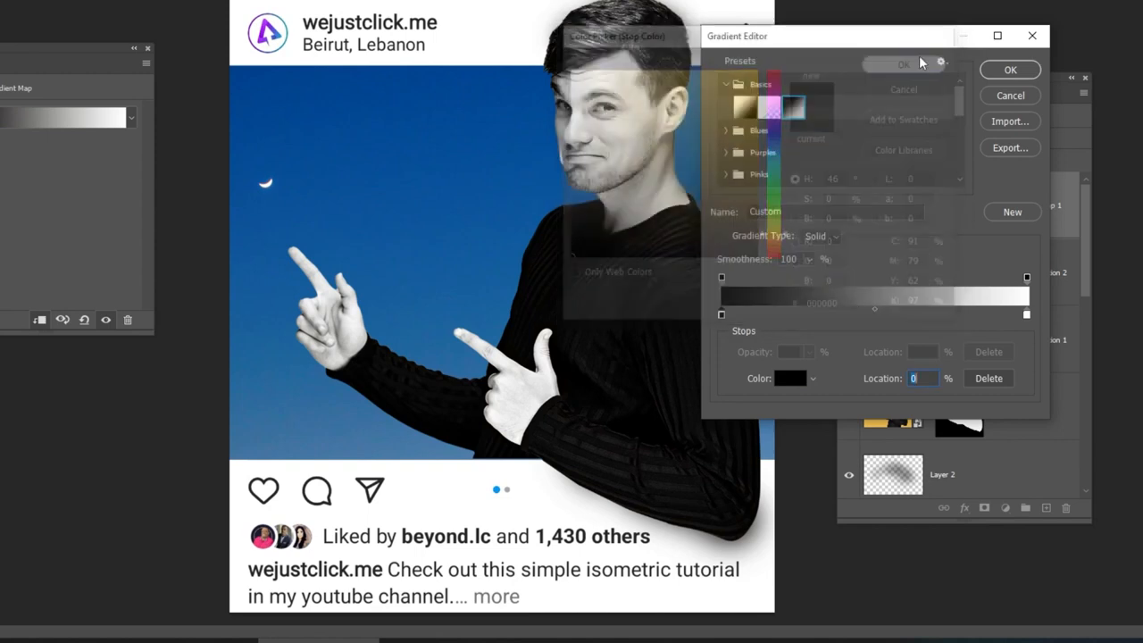
pyautogui.click(1010, 70)
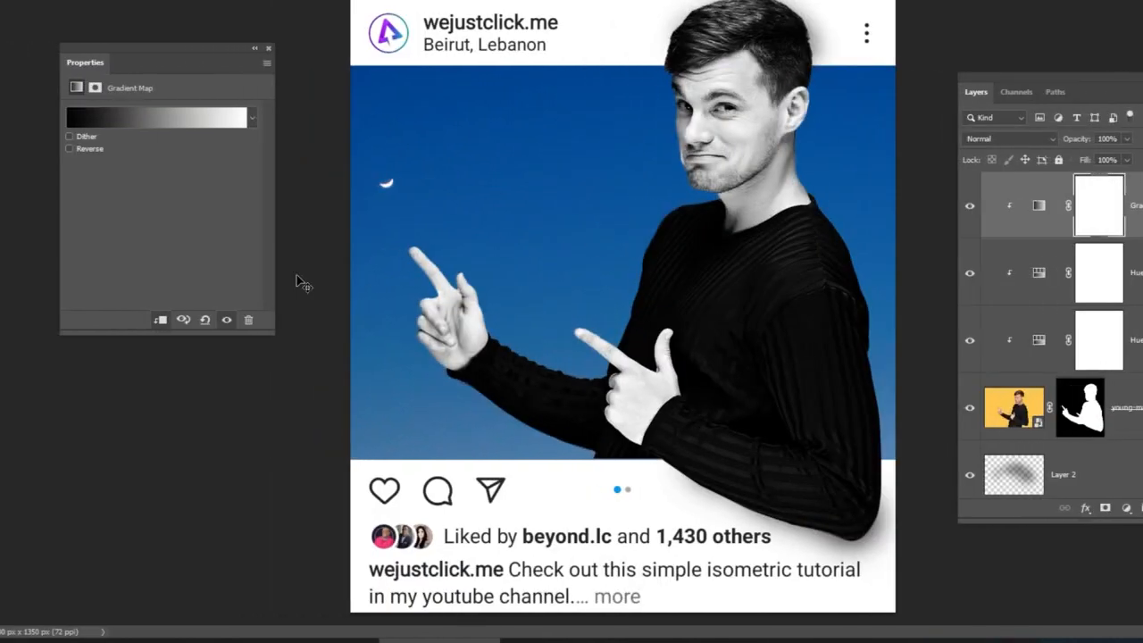
pyautogui.click(268, 47)
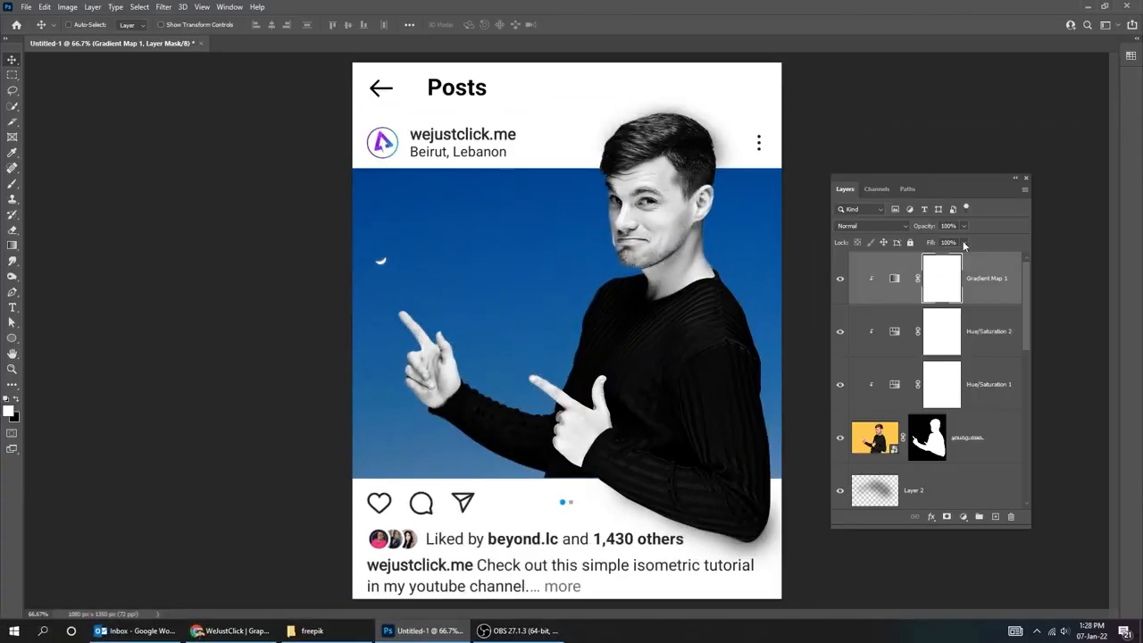
# Lower the Gradient Map layer's fill to 88%, comparing the man with and without it, and hide the panels to view the artwork.
pyautogui.click(964, 243)
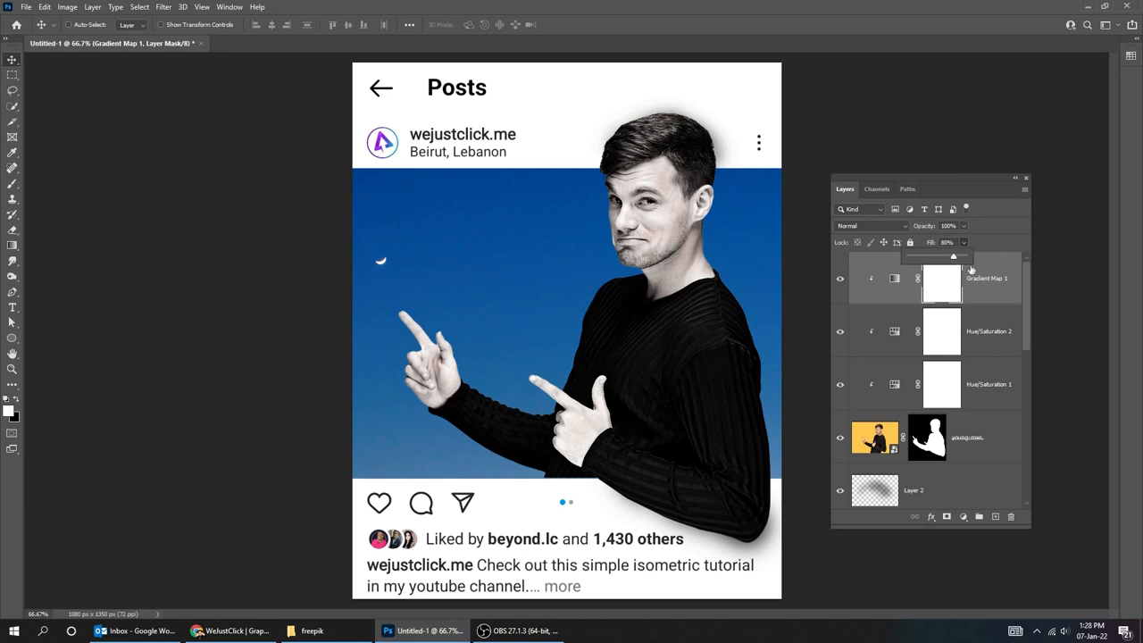
pyautogui.click(988, 280)
pyautogui.click(842, 278)
pyautogui.click(842, 279)
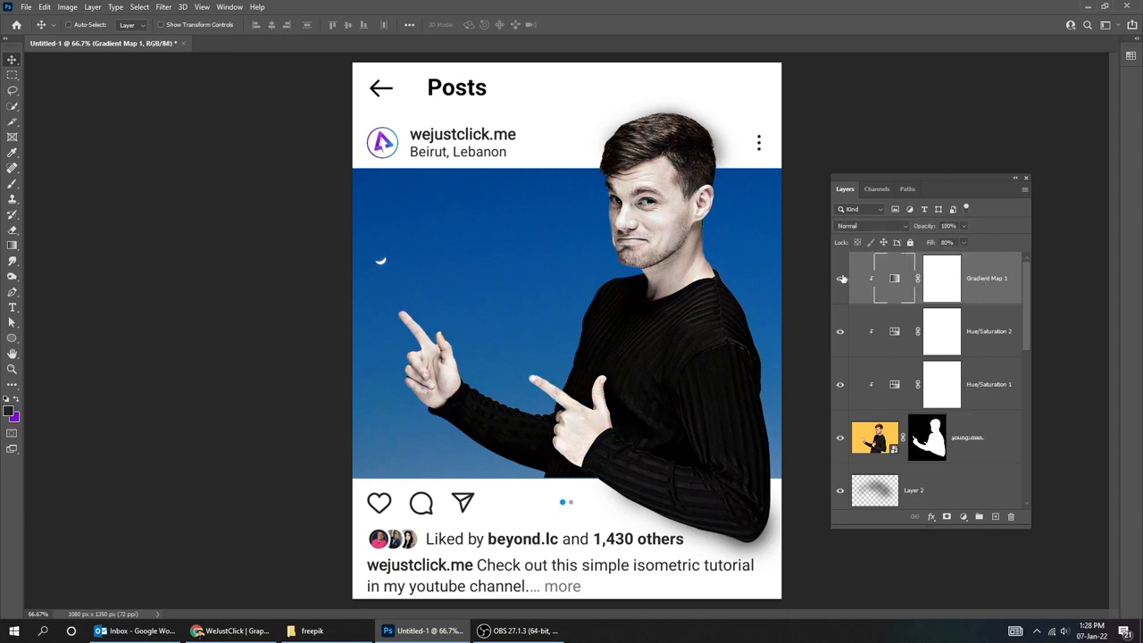
pyautogui.click(964, 243)
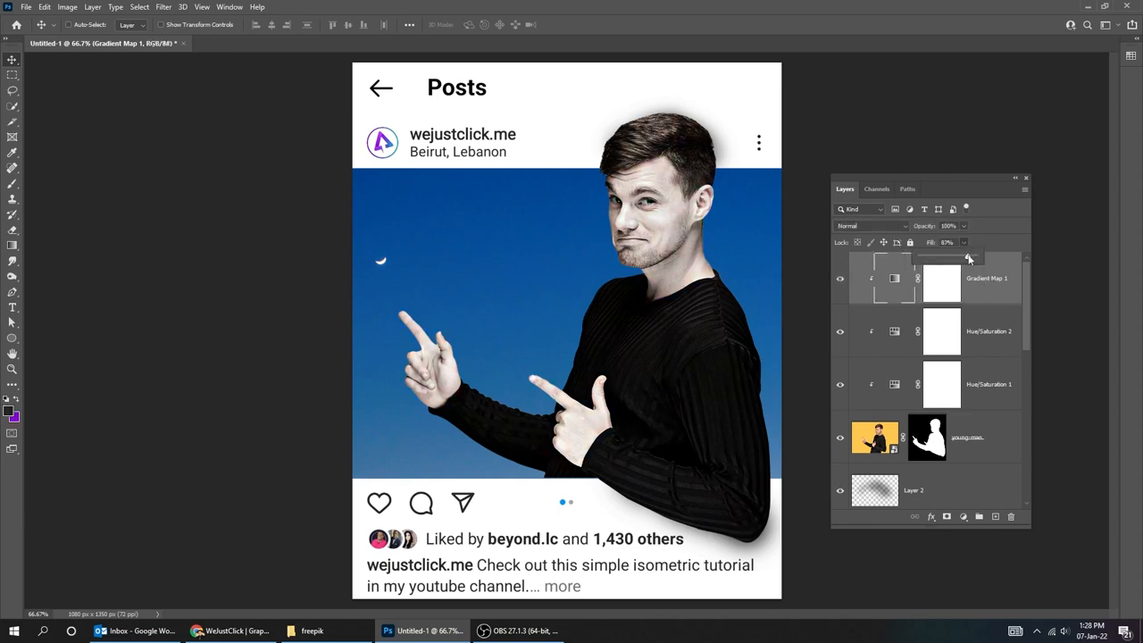
pyautogui.click(717, 302)
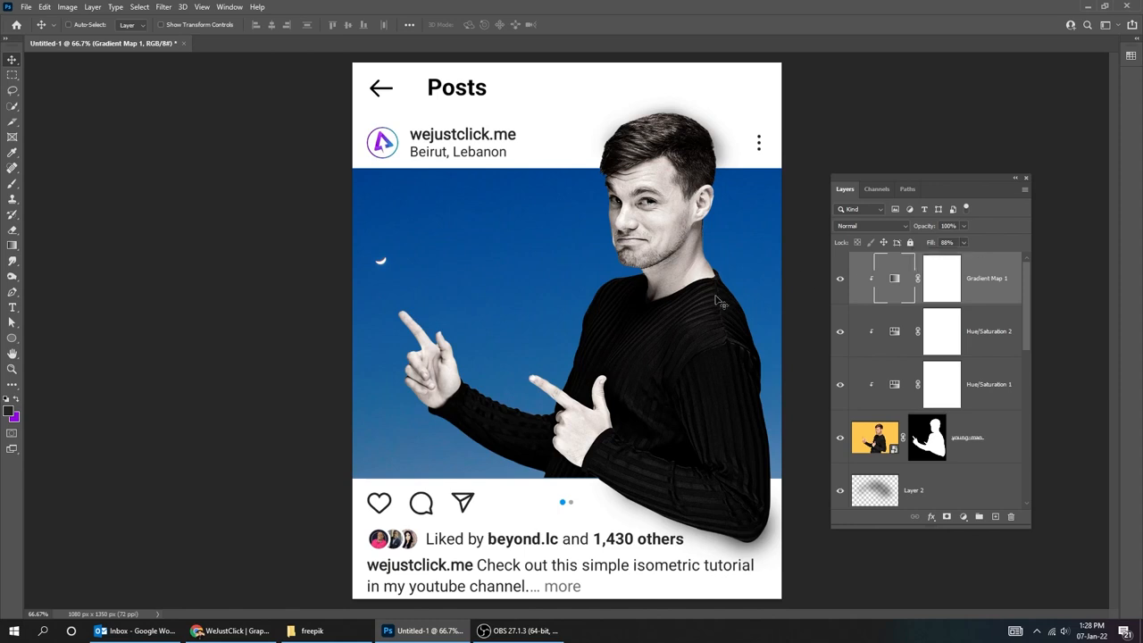
pyautogui.press('Tab')
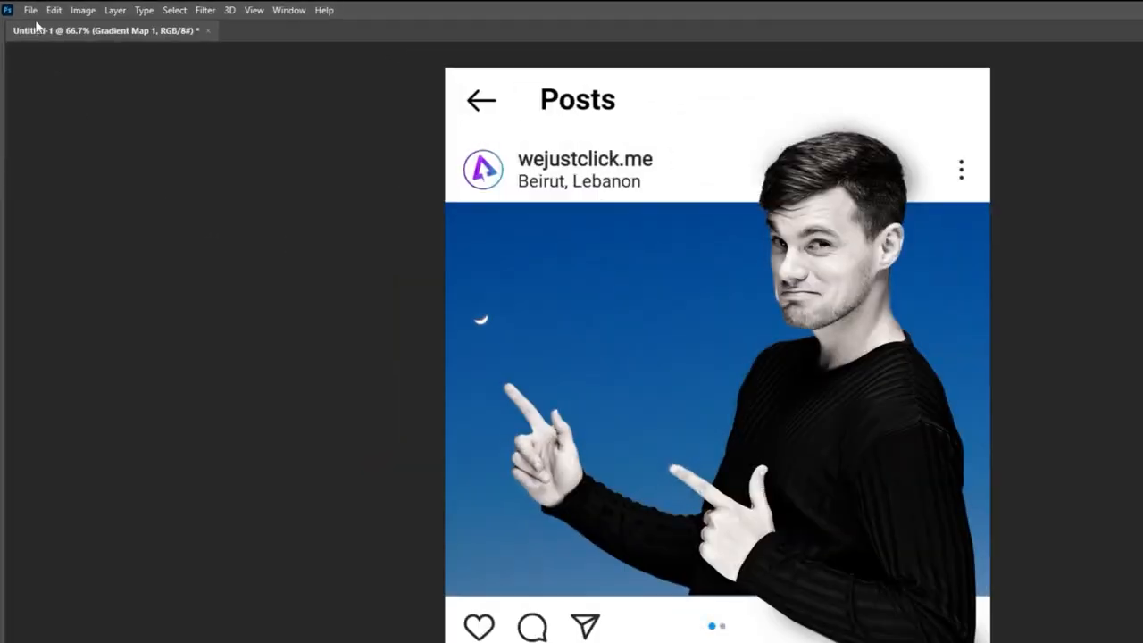
# Try a Save for Web export of the artwork as a JPEG with Maximum quality at 100.
pyautogui.click(27, 8)
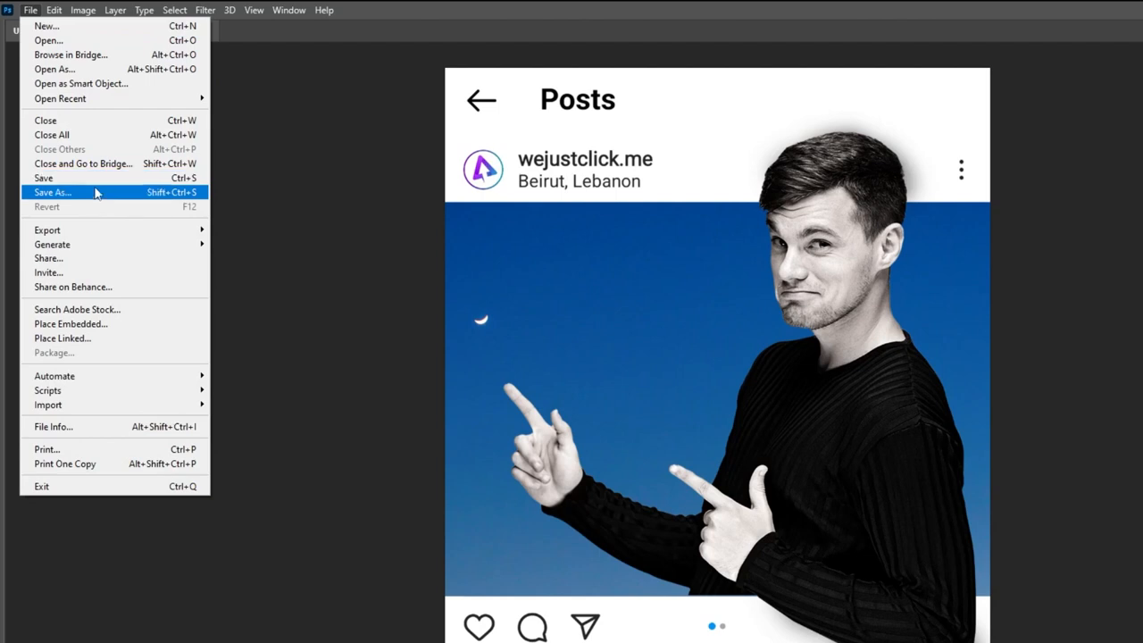
pyautogui.moveTo(100, 231)
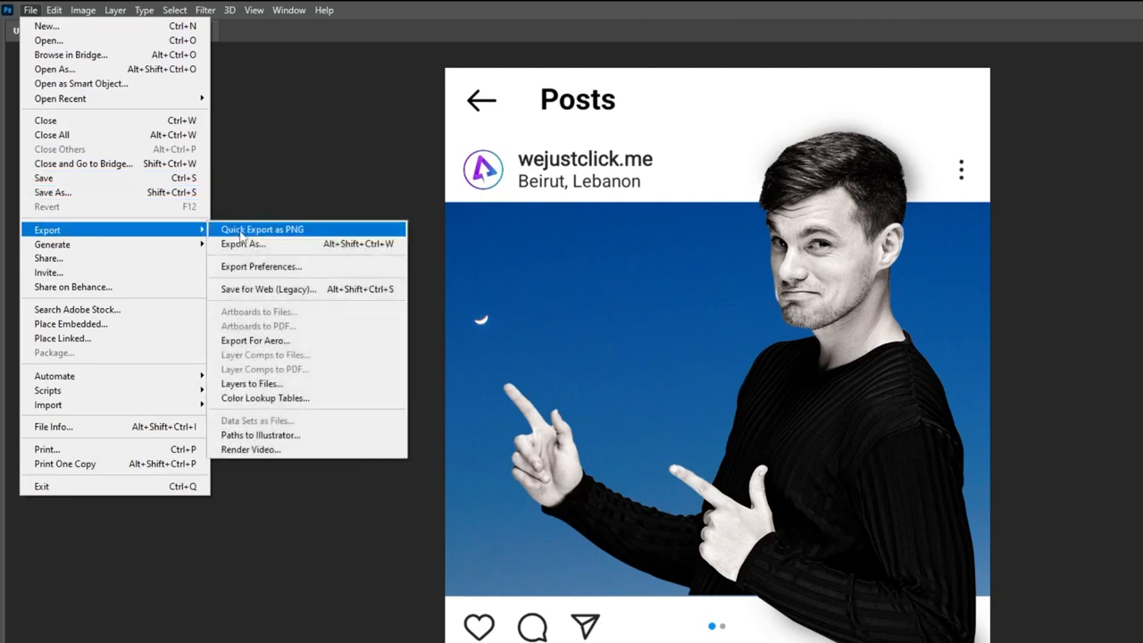
pyautogui.click(271, 291)
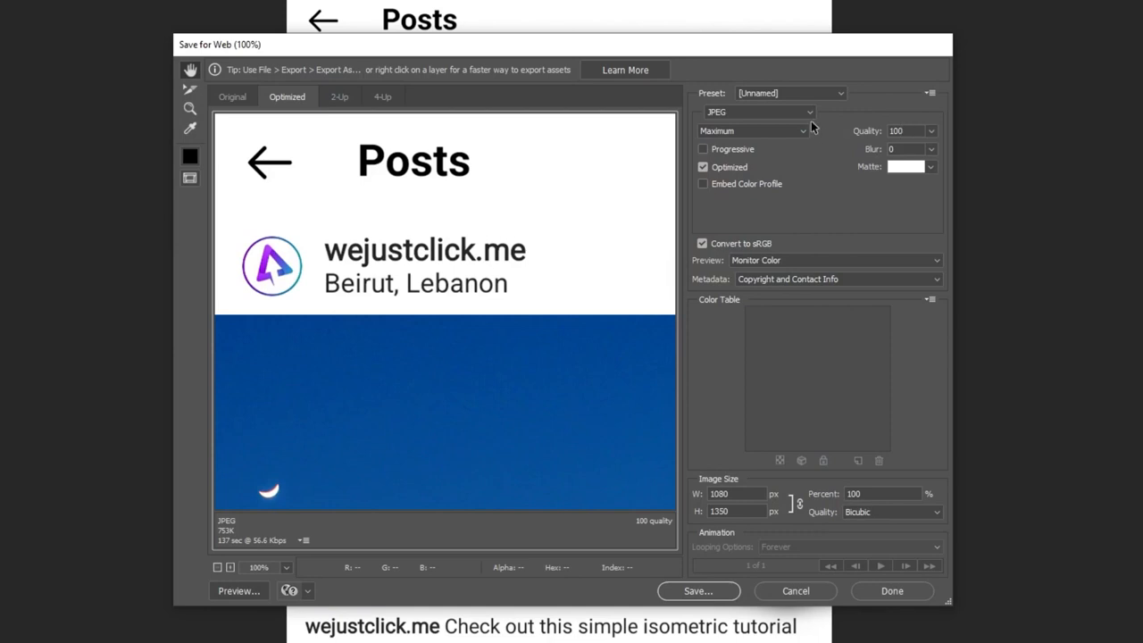
pyautogui.click(808, 113)
pyautogui.click(794, 136)
pyautogui.click(931, 132)
pyautogui.click(904, 112)
pyautogui.click(905, 131)
pyautogui.click(710, 596)
pyautogui.click(552, 359)
pyautogui.click(783, 594)
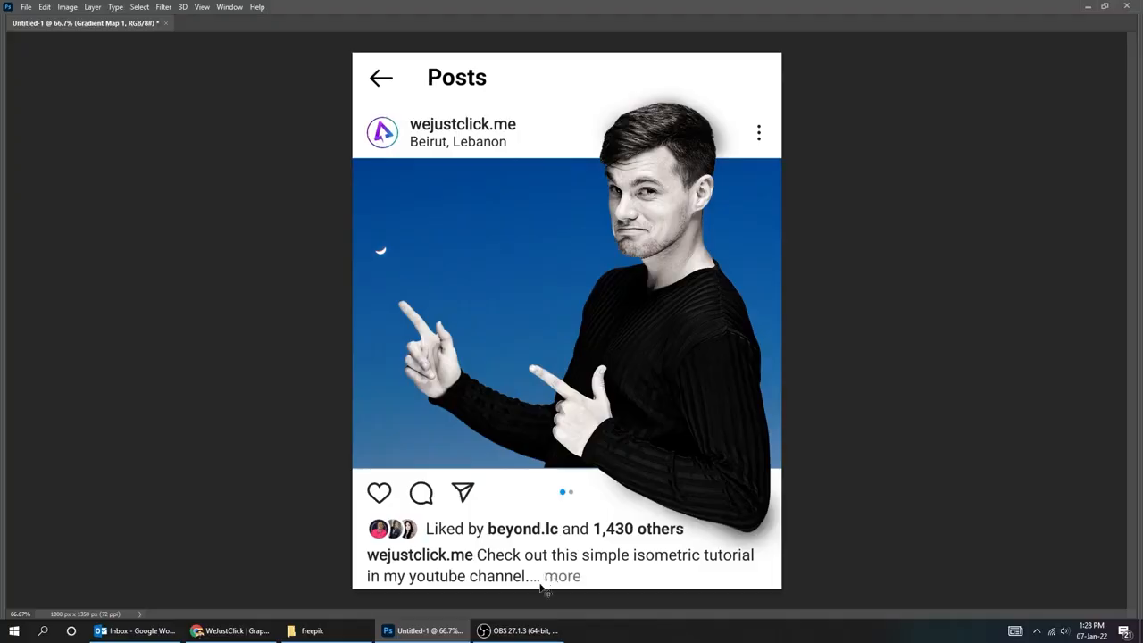